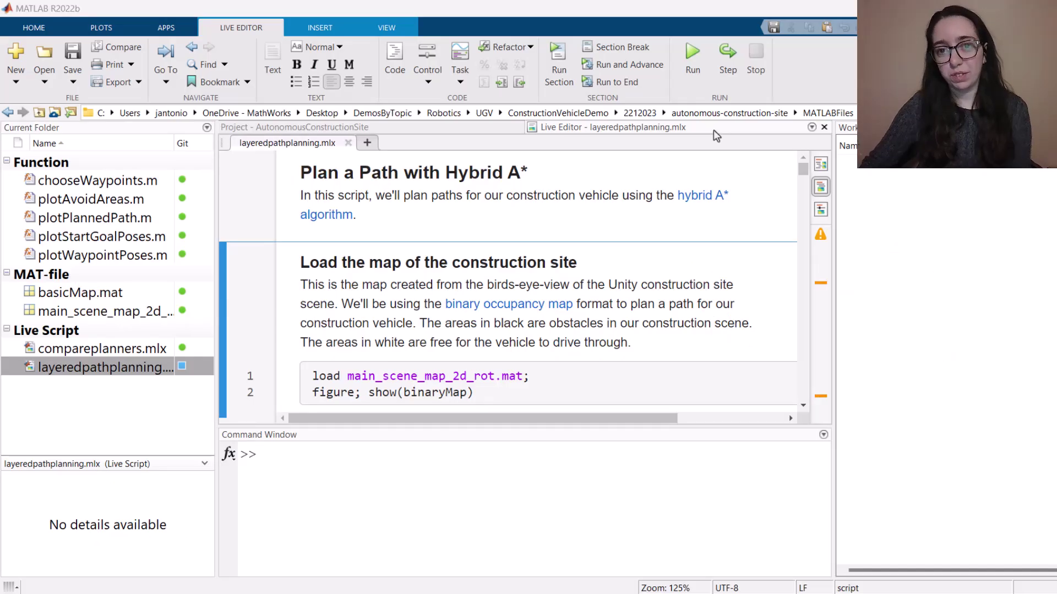
Maximize the Live Editor and run the map-loading section to display the site's Binary Occupancy Grid in meters.
left_click(713, 131)
double_click(714, 136)
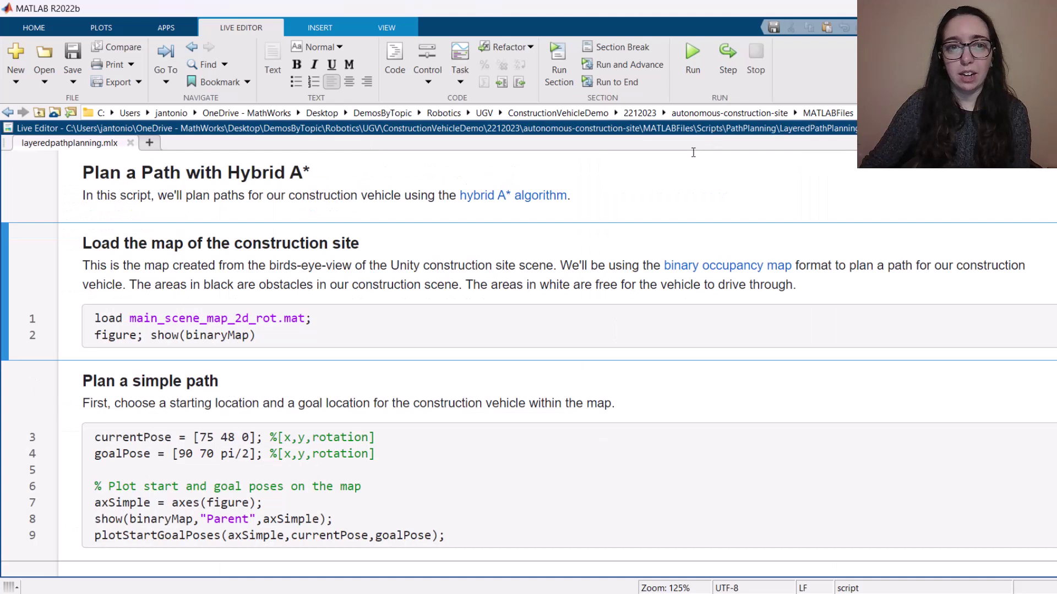
left_click(372, 285)
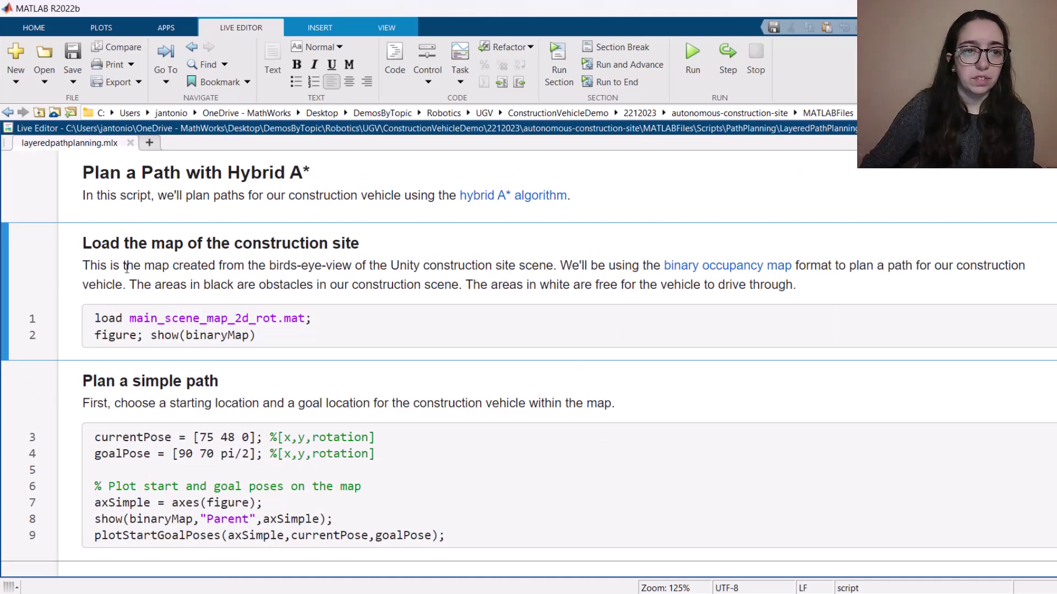
left_click(6, 267)
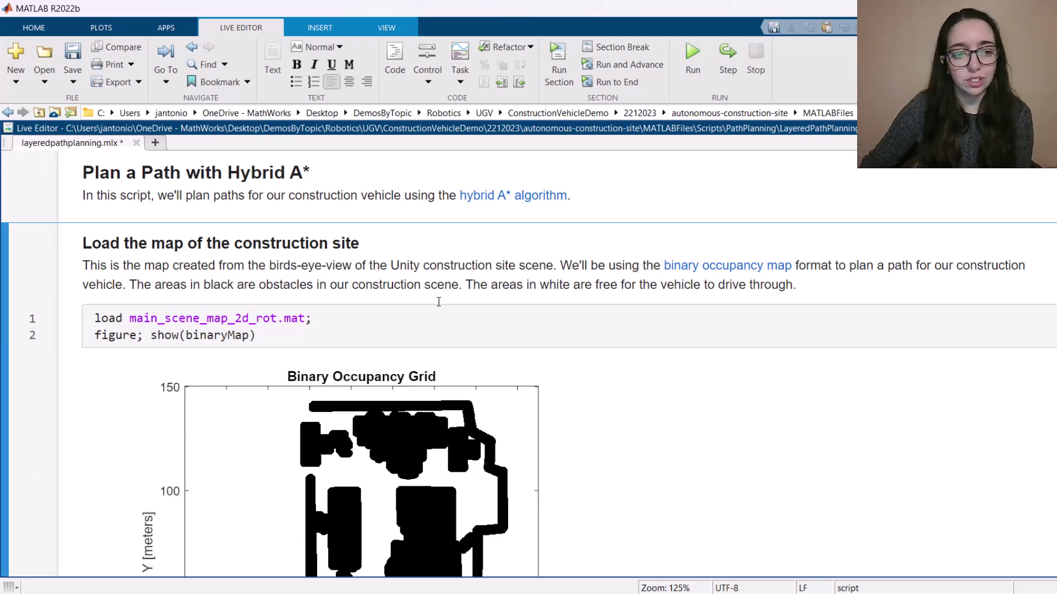
scroll(438, 302, "down", 2)
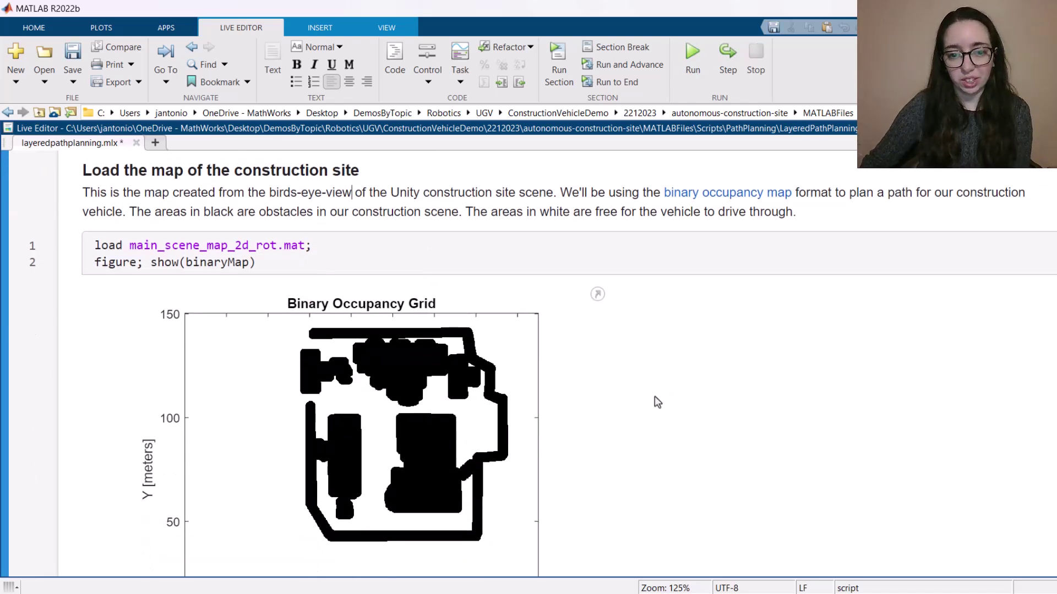
scroll(649, 407, "down", 4)
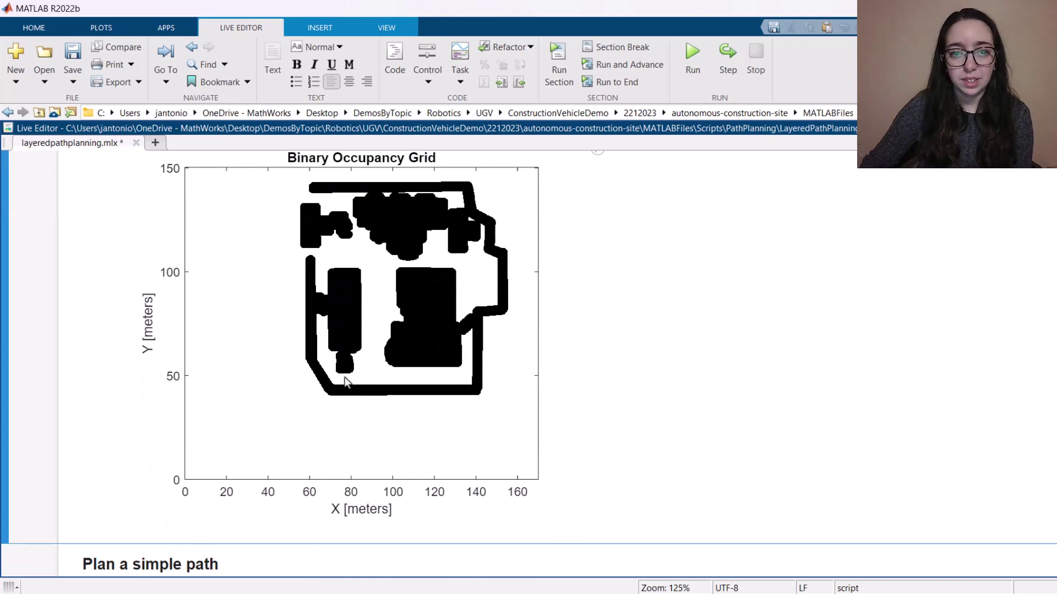
scroll(595, 424, "down", 1)
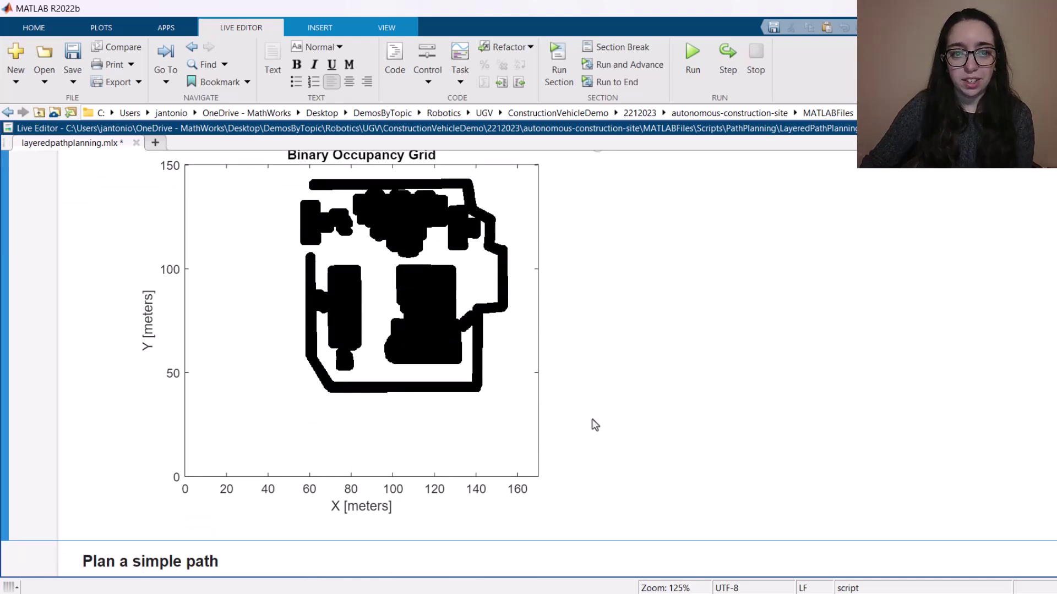
Run the 'Plan a simple path' section, plotting the start near (75, 48) and goal near (90, 70).
scroll(593, 424, "down", 6)
left_click(512, 422)
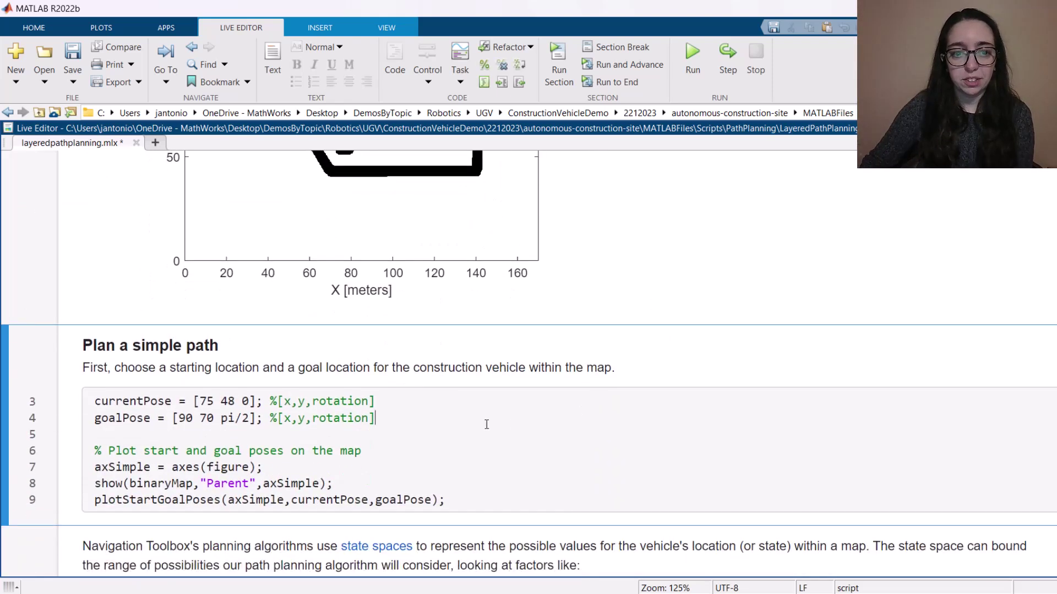
left_click(4, 372)
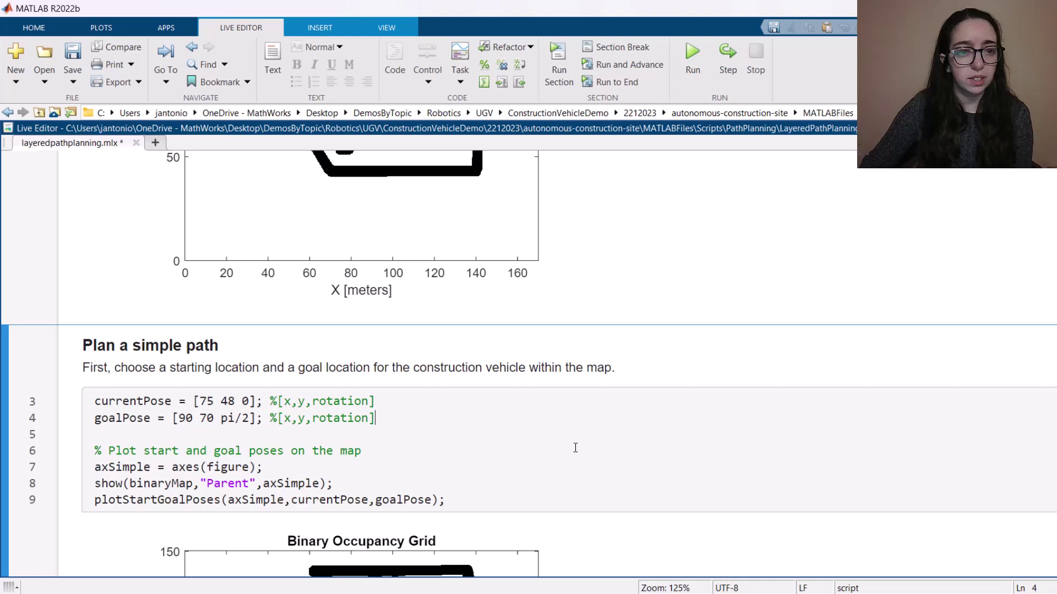
scroll(620, 435, "down", 10)
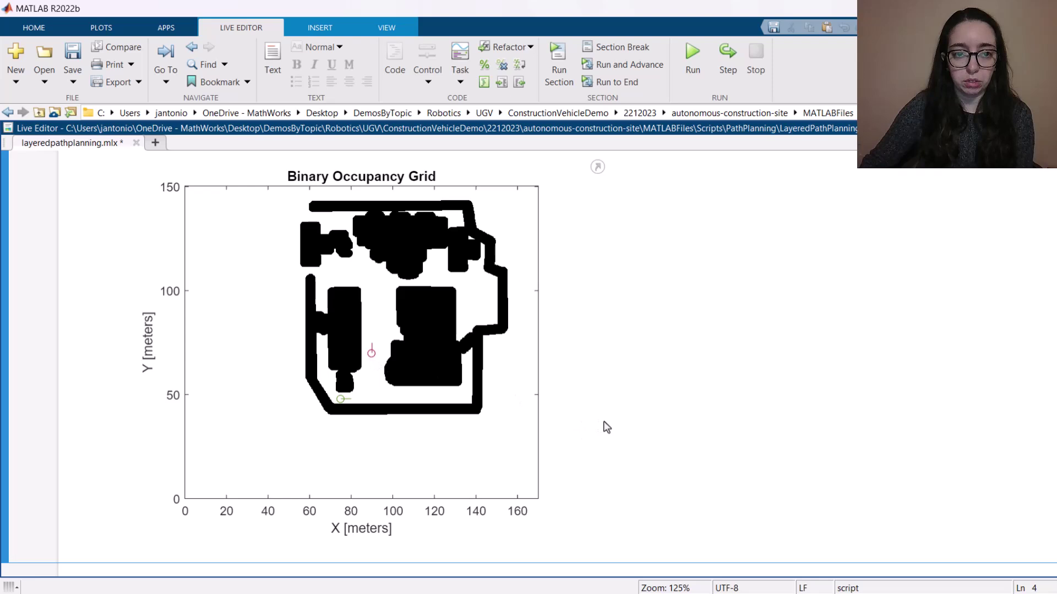
scroll(606, 423, "down", 5)
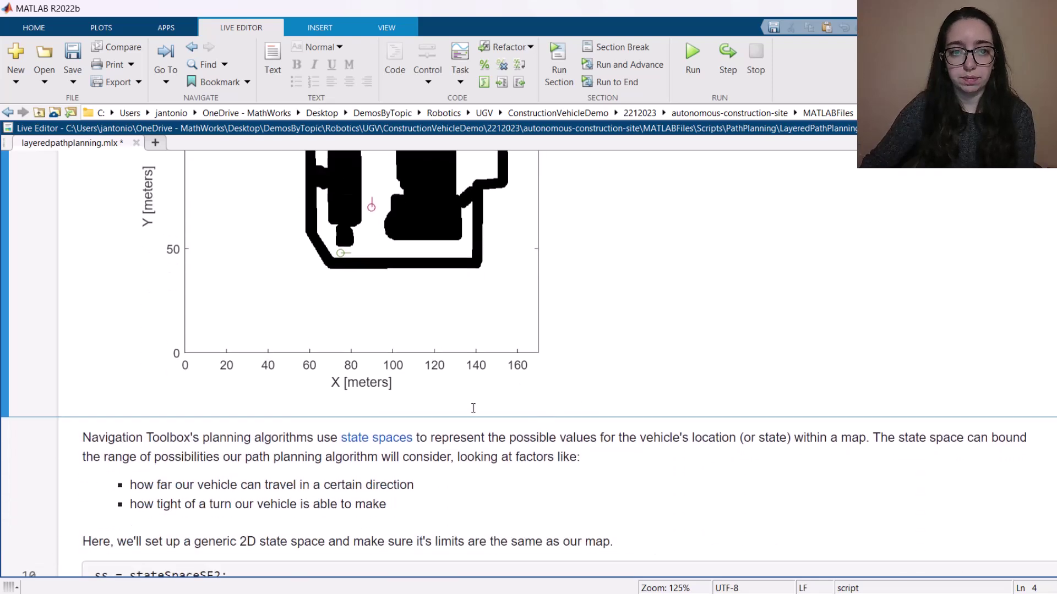
Run the SE2 state-space and occupancy-map validator section.
left_click(237, 372)
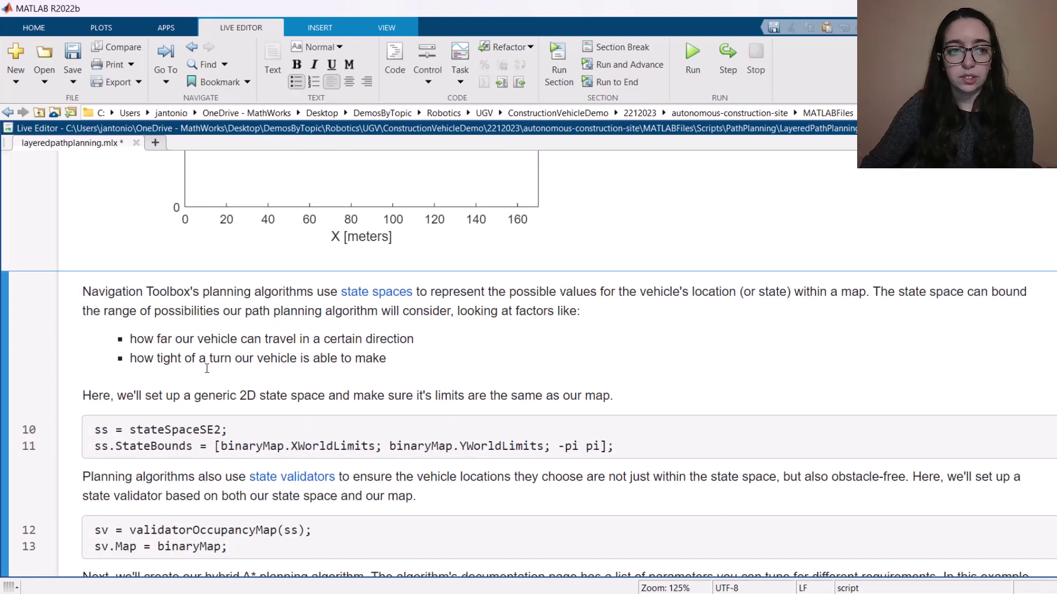
left_click(7, 337)
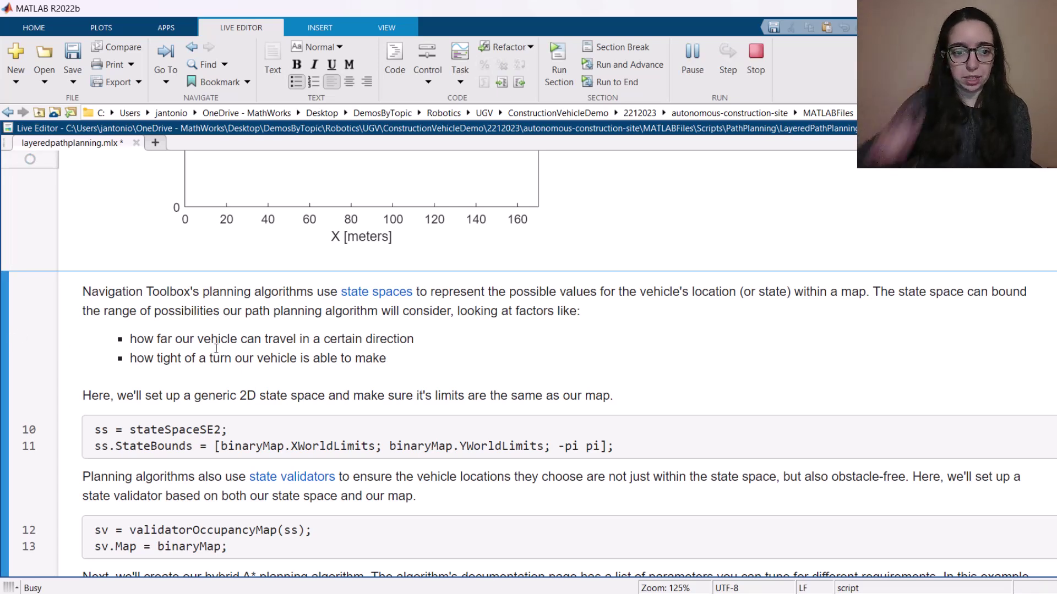
scroll(210, 355, "down", 1)
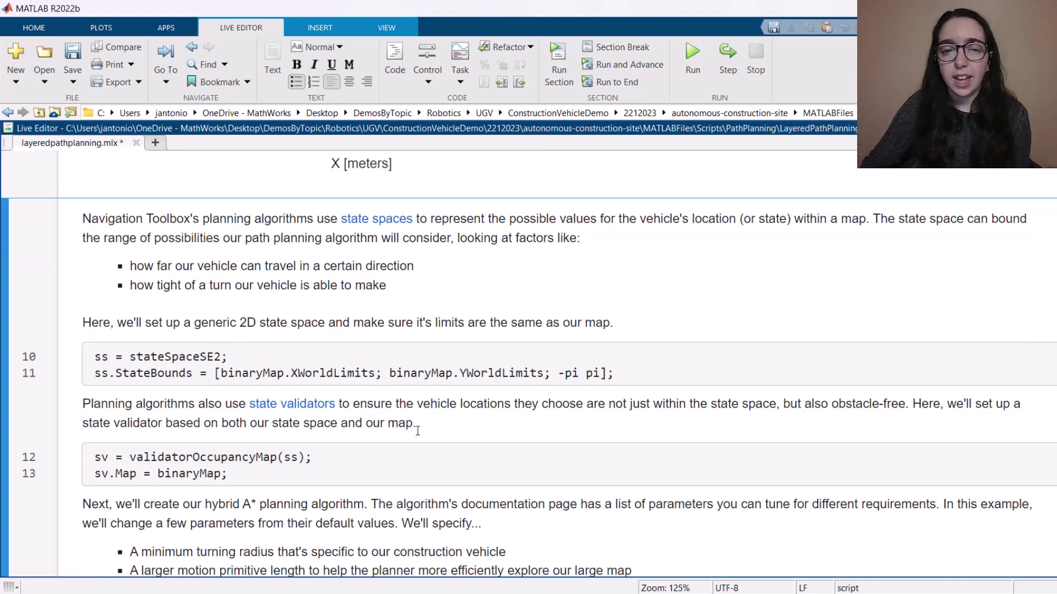
scroll(407, 436, "down", 1)
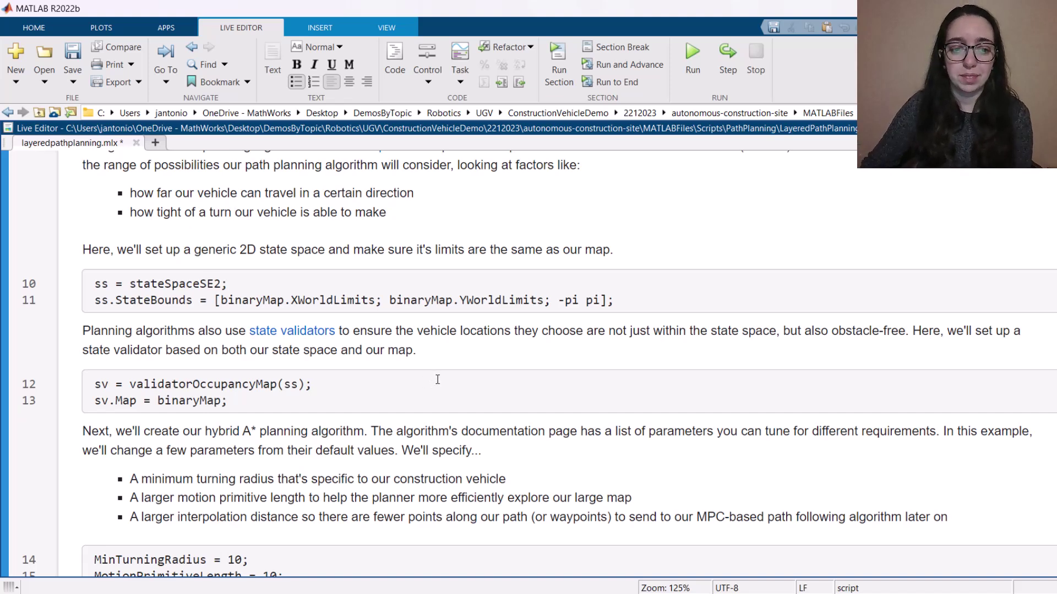
scroll(437, 380, "down", 5)
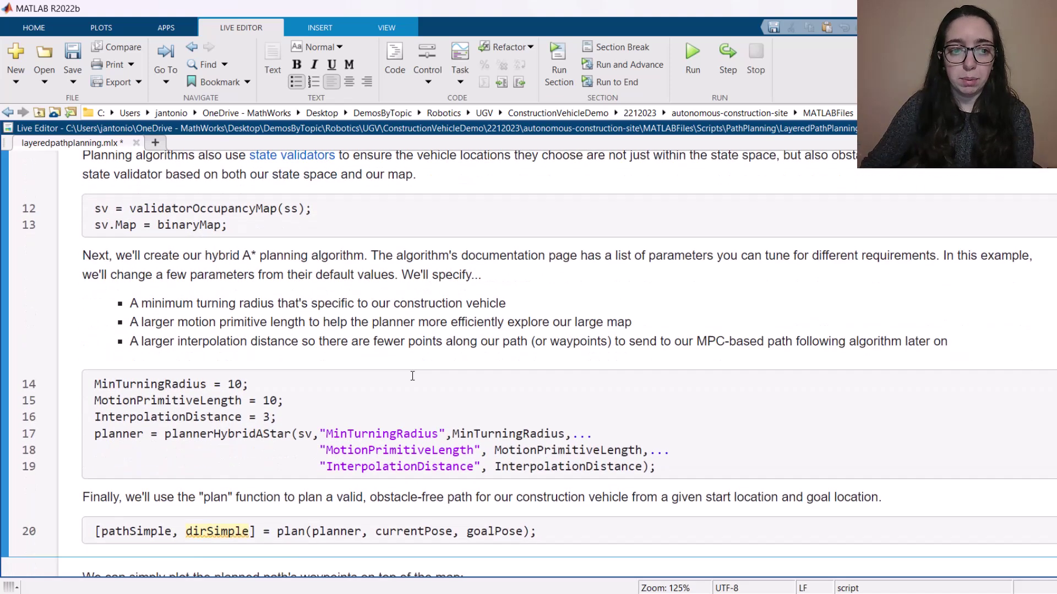
scroll(412, 376, "down", 1)
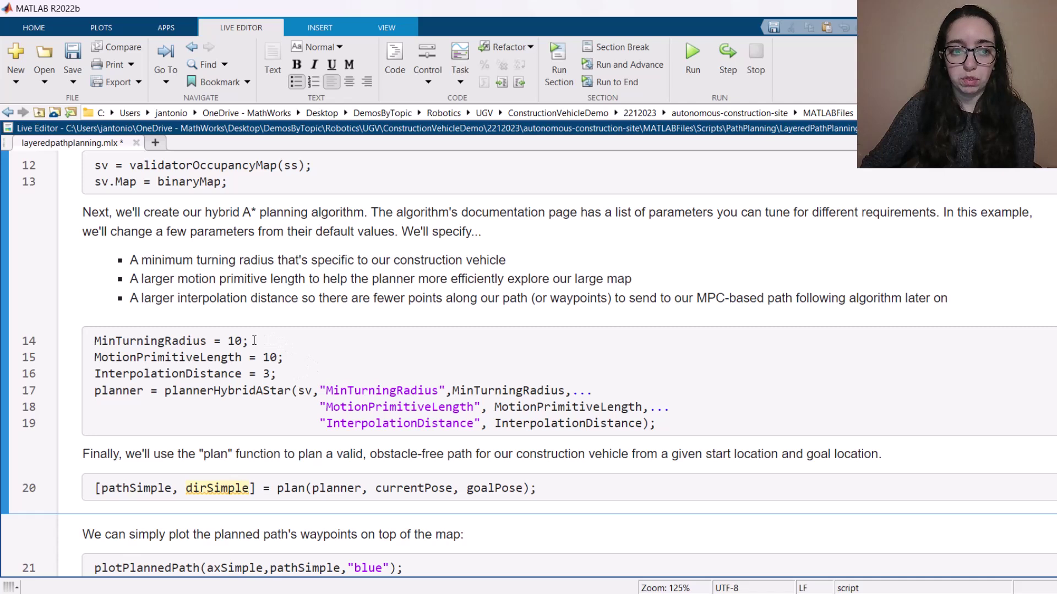
Inspect the plannerHybridAStar setup: MinTurningRadius 10, MotionPrimitiveLength 10, InterpolationDistance 3.
mouse_move(125, 344)
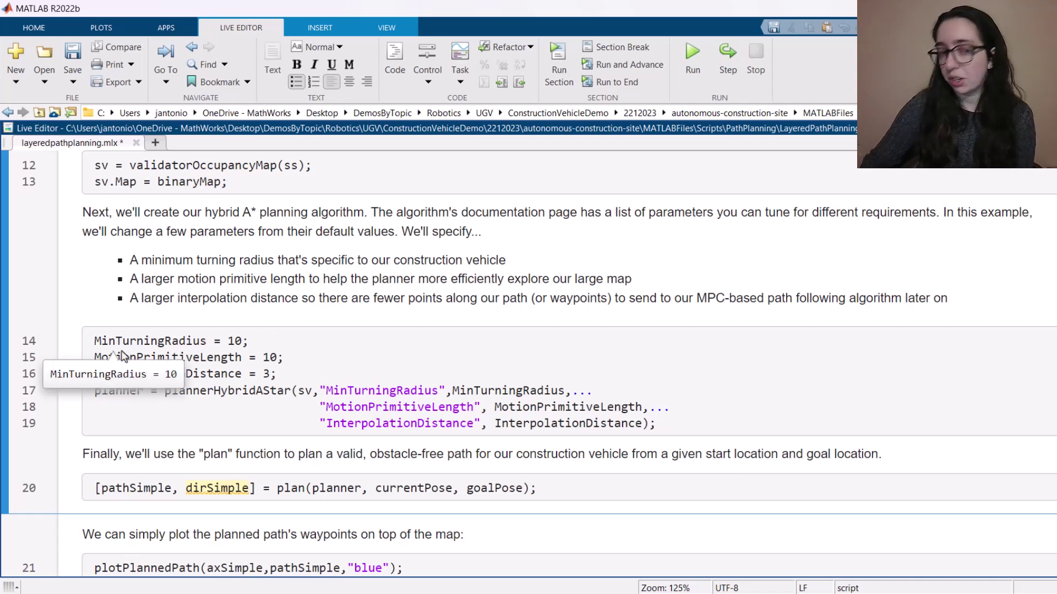
left_click(266, 346)
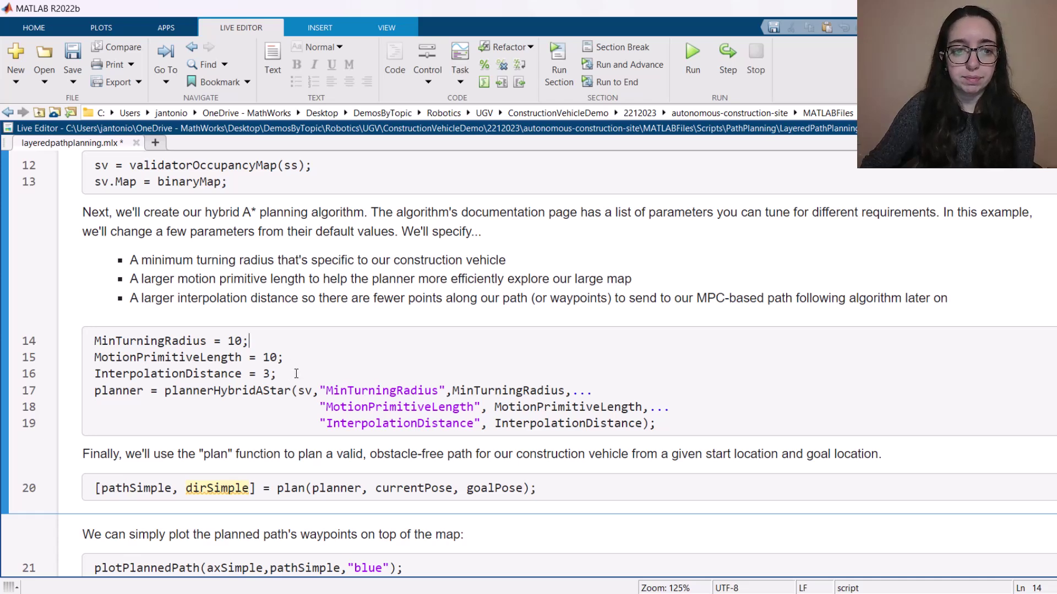
scroll(297, 373, "down", 1)
left_click_drag(165, 317, 292, 322)
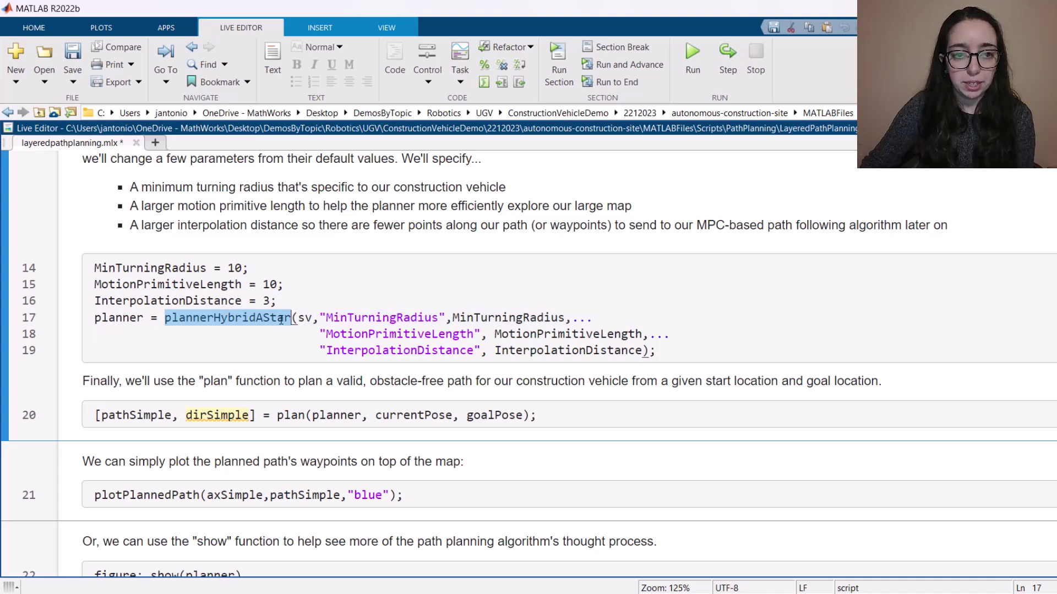
Highlight the usages of planner, currentPose and goalPose in the planning code.
left_click(281, 319)
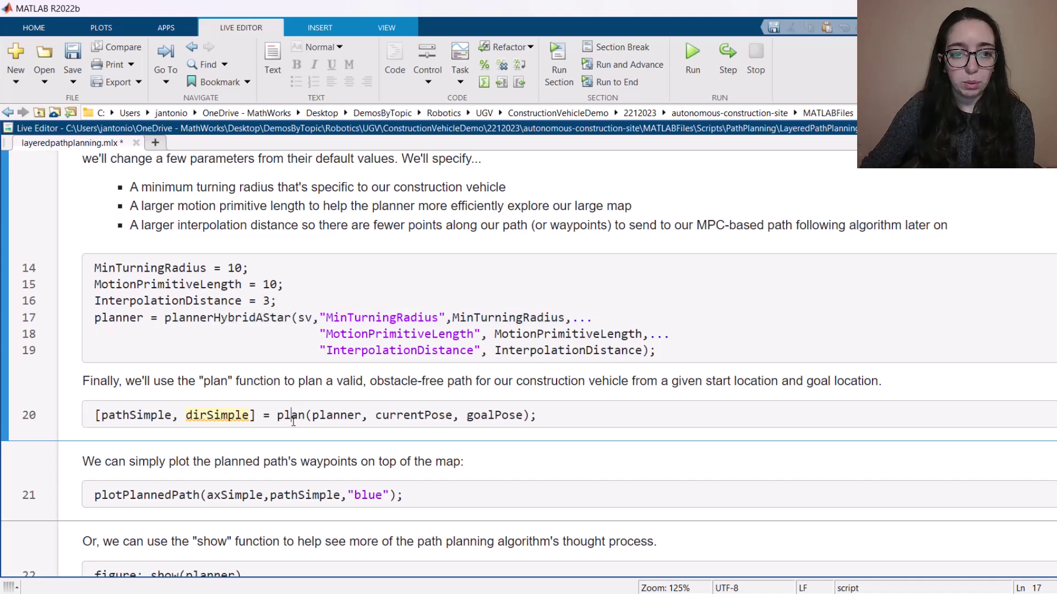
scroll(295, 413, "down", 1)
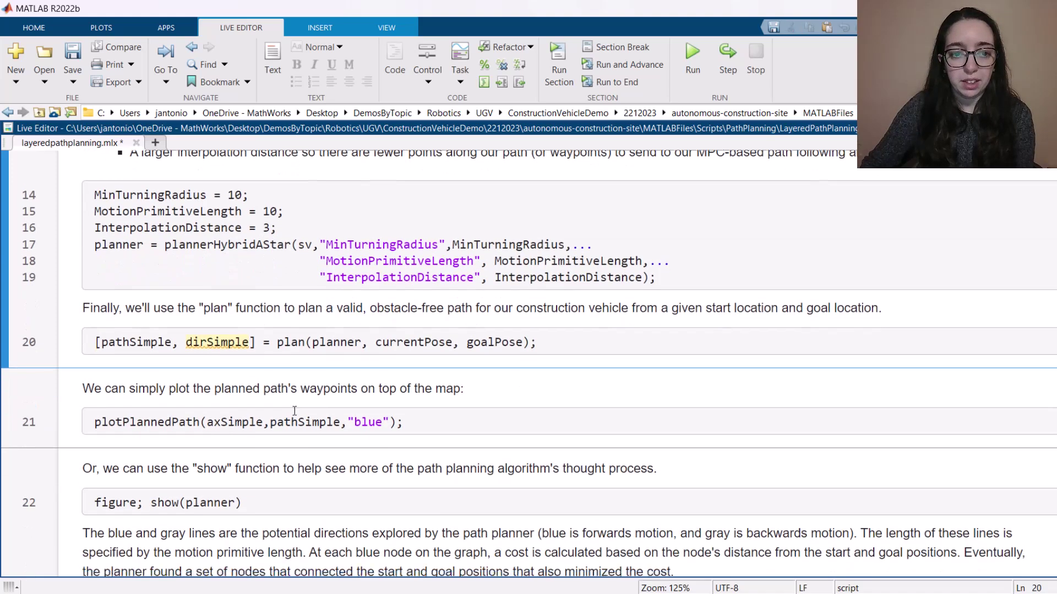
left_click(325, 350)
left_click(402, 344)
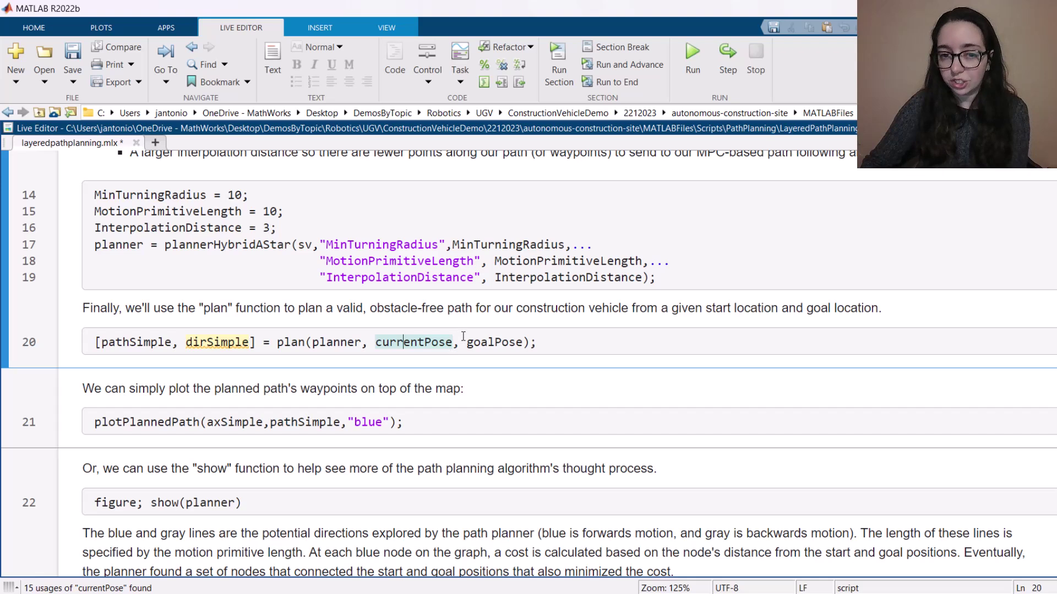
left_click(503, 344)
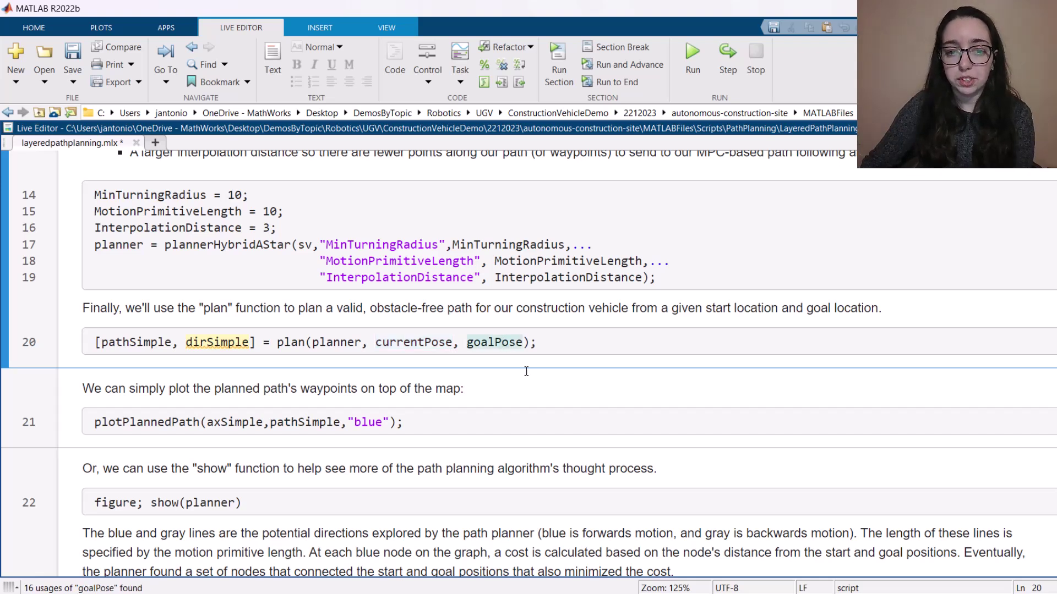
Run the plotPlannedPath section to draw blue waypoints curving from start to goal.
left_click(513, 388)
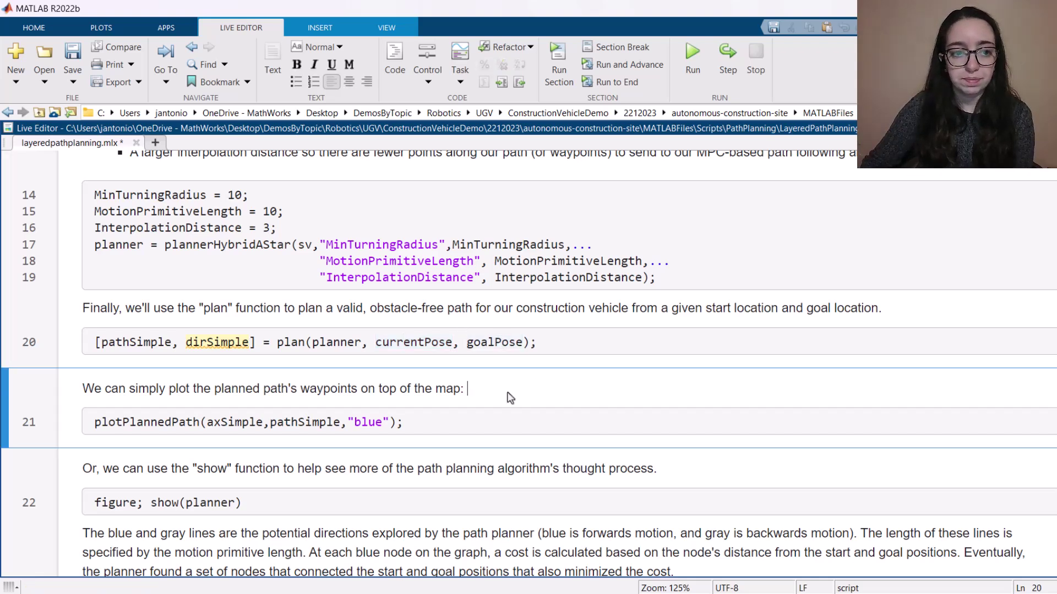
left_click(4, 399)
scroll(459, 353, "down", 2)
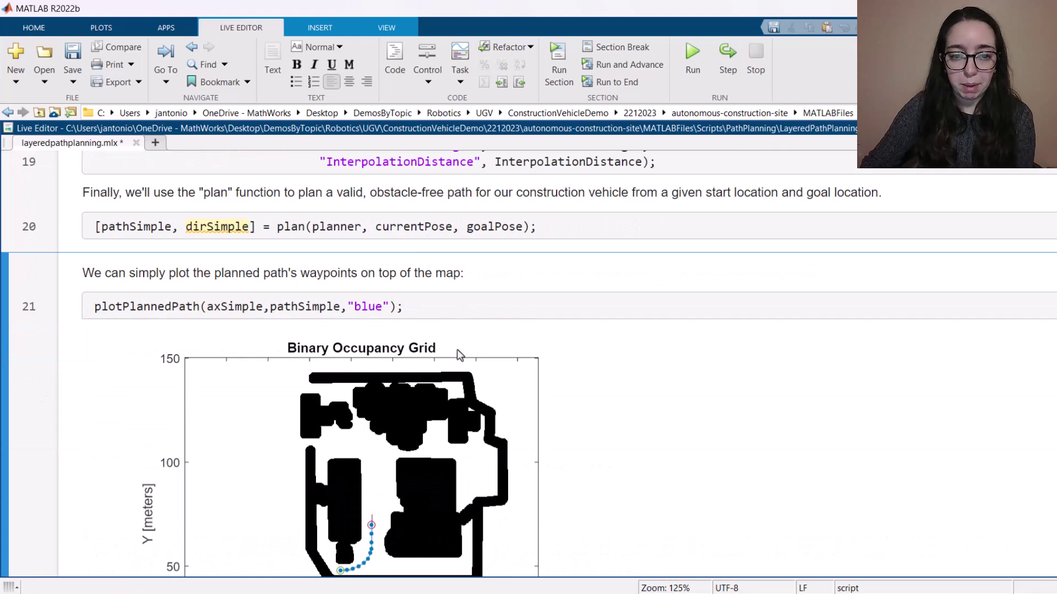
scroll(458, 353, "down", 3)
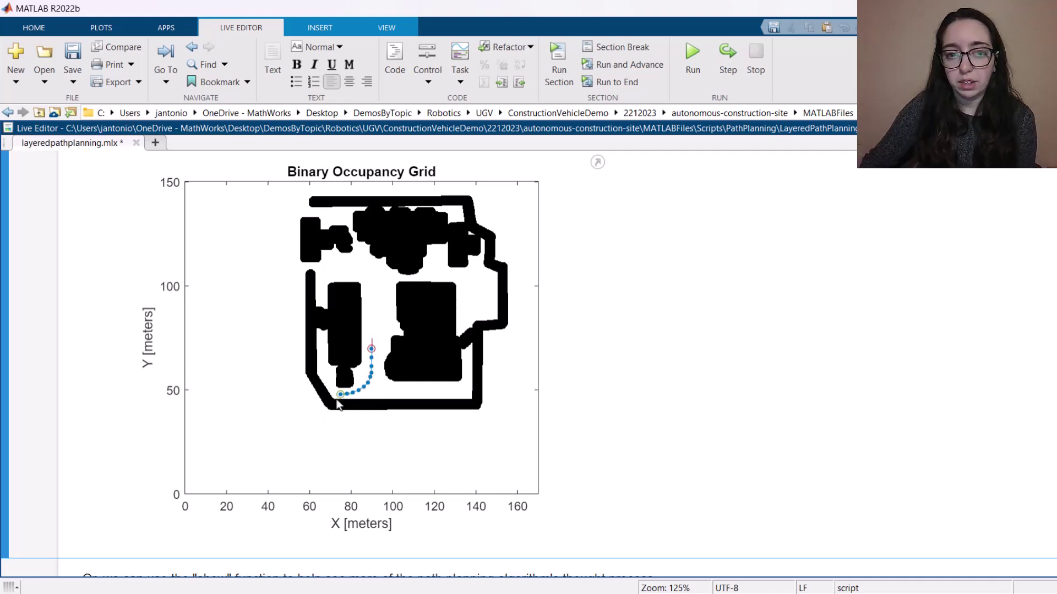
scroll(609, 373, "down", 4)
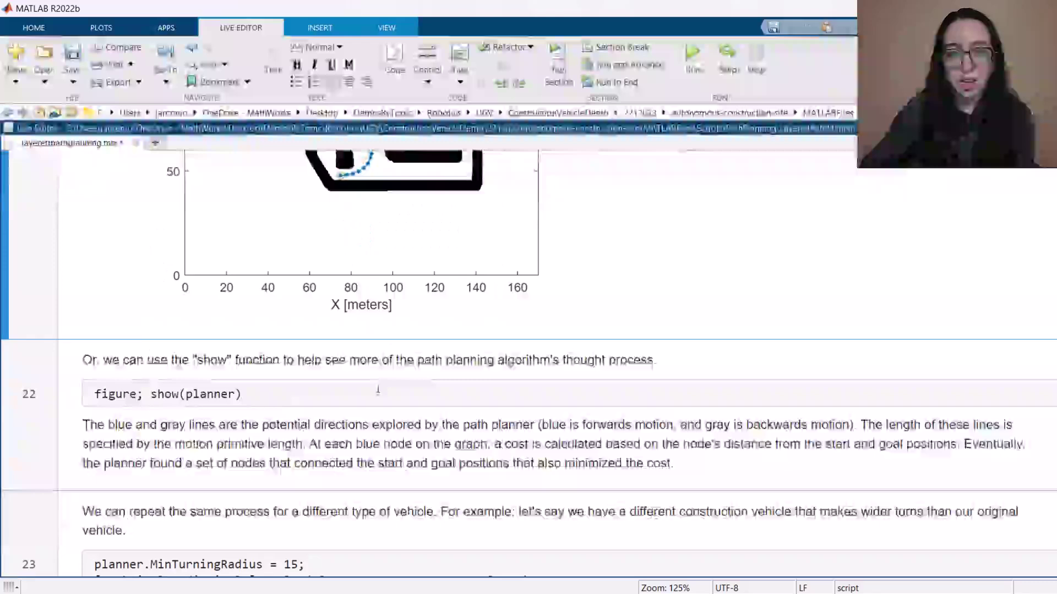
Run the show(planner) section to plot the explored search tree and final path.
left_click(292, 394)
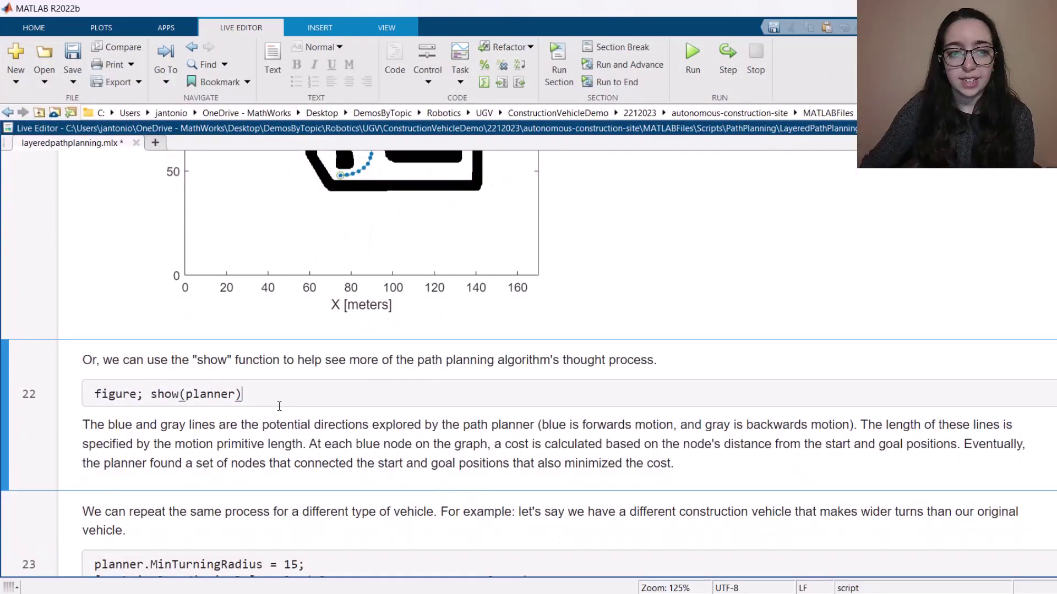
left_click(7, 364)
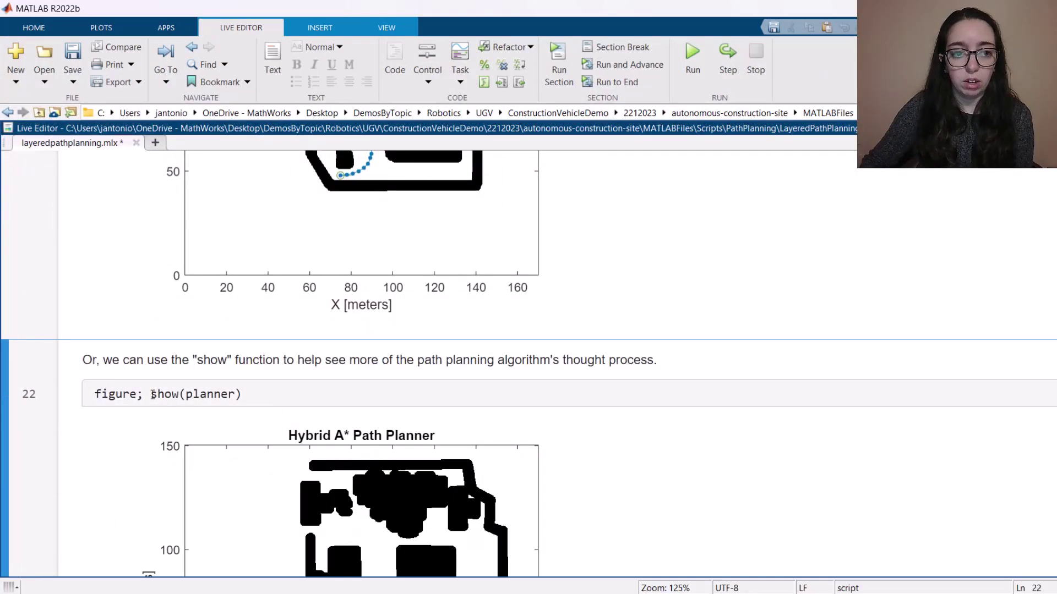
scroll(563, 402, "down", 4)
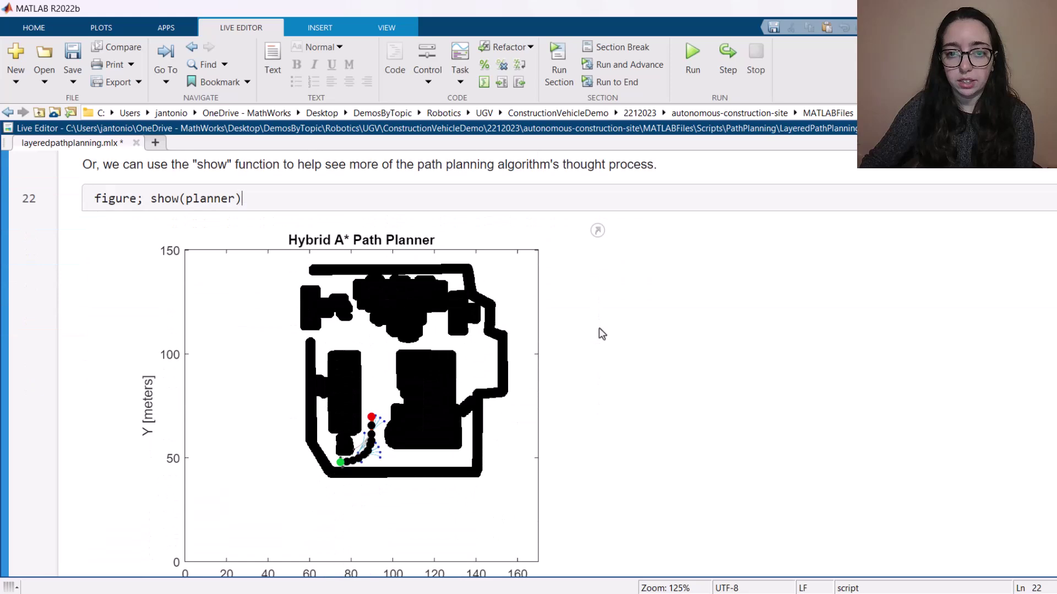
View the planner plot in a maximized figure window, zoomed into the path, then close it.
left_click(598, 209)
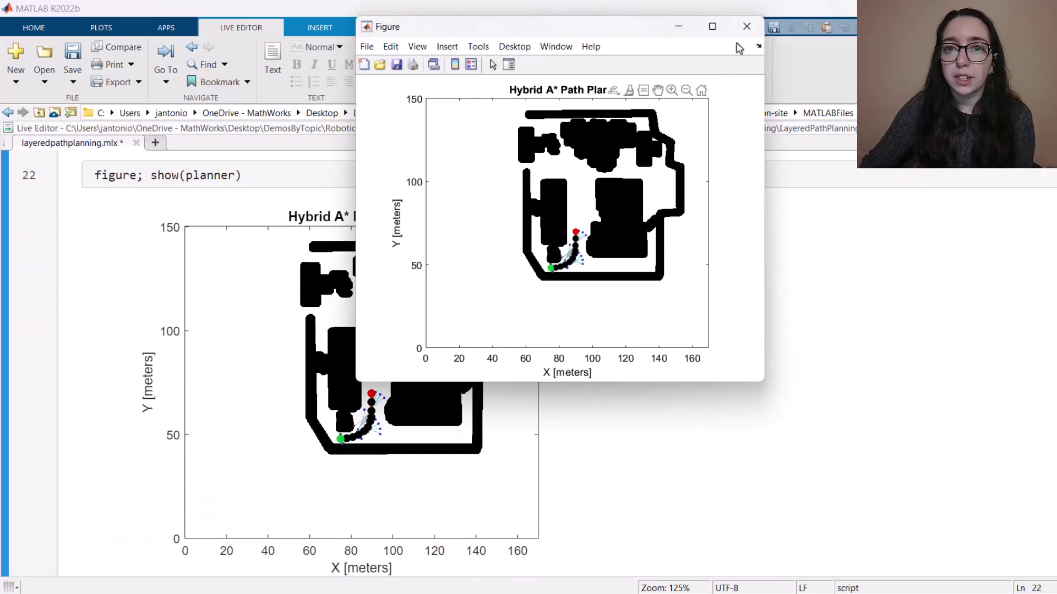
left_click(721, 26)
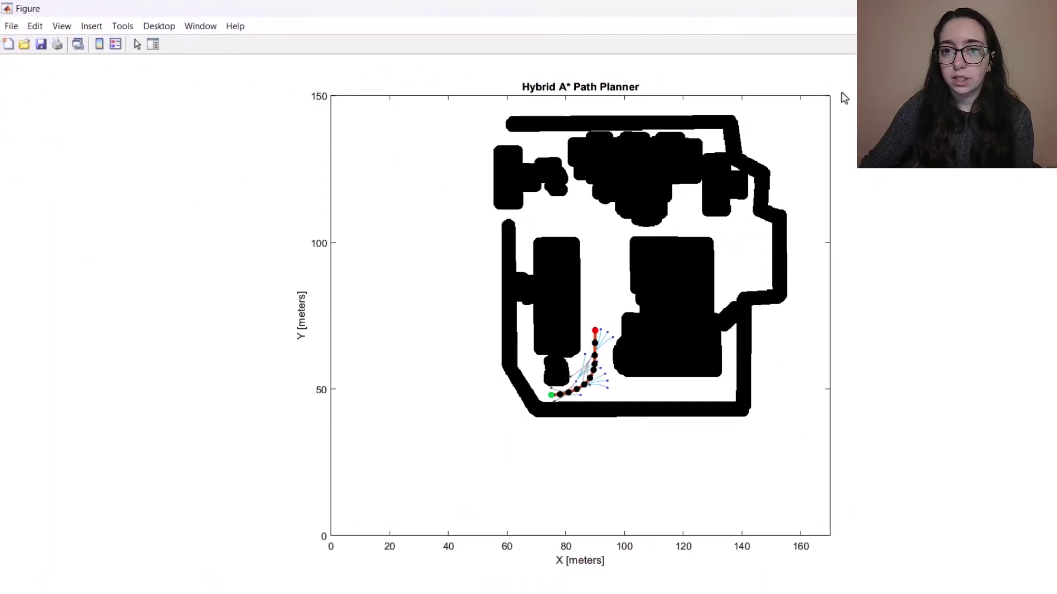
left_click(793, 88)
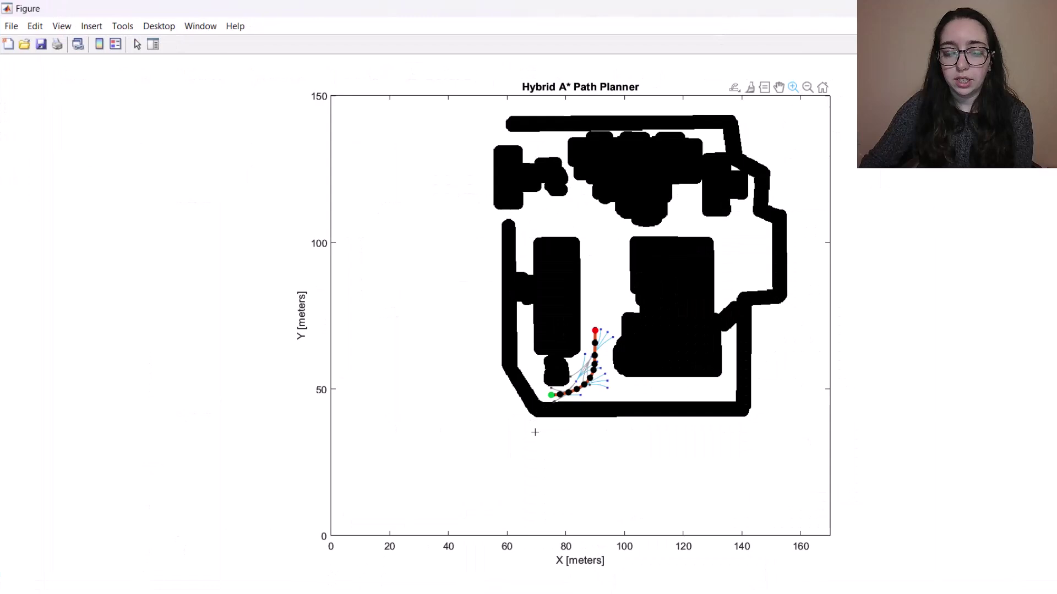
left_click_drag(534, 432, 631, 297)
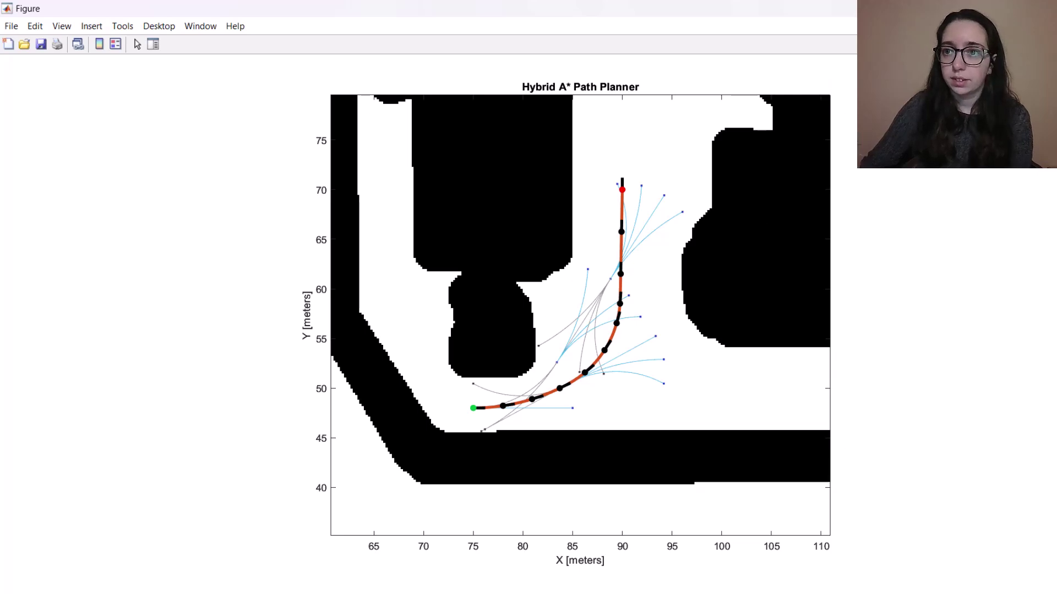
key("alt+F4")
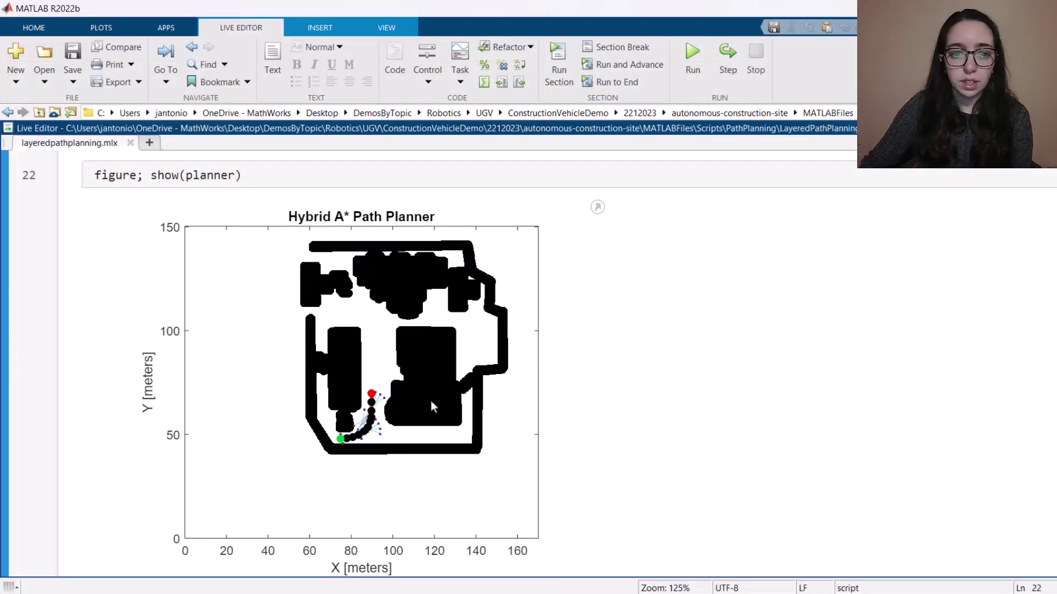
scroll(355, 424, "down", 5)
Run the MinTurningRadius = 15 replanning section, adding the orange wider-turn path beside the blue one.
scroll(355, 424, "down", 2)
left_click(315, 460)
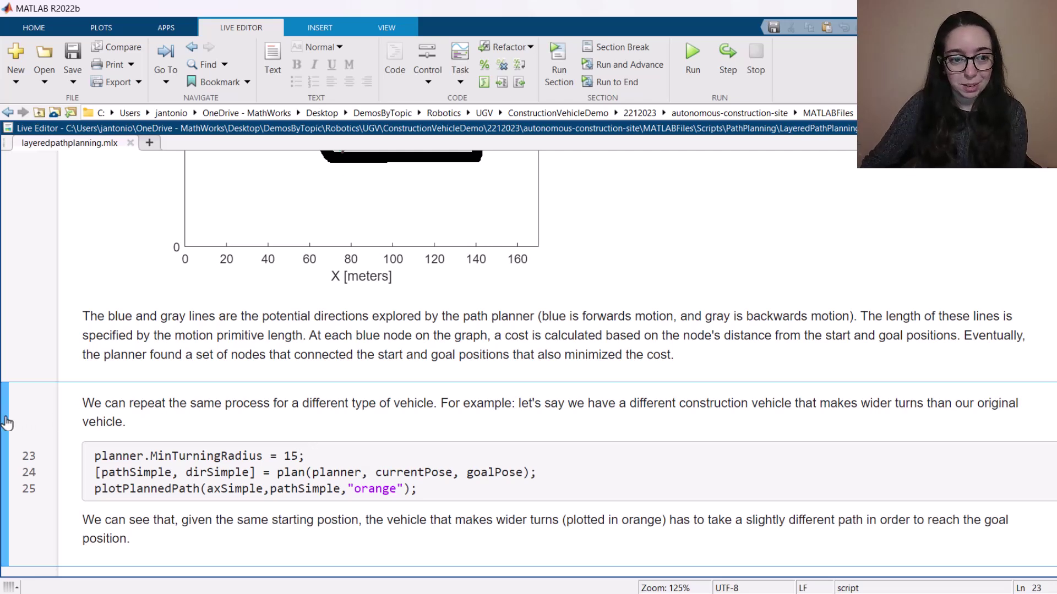
left_click(8, 424)
scroll(265, 440, "down", 1)
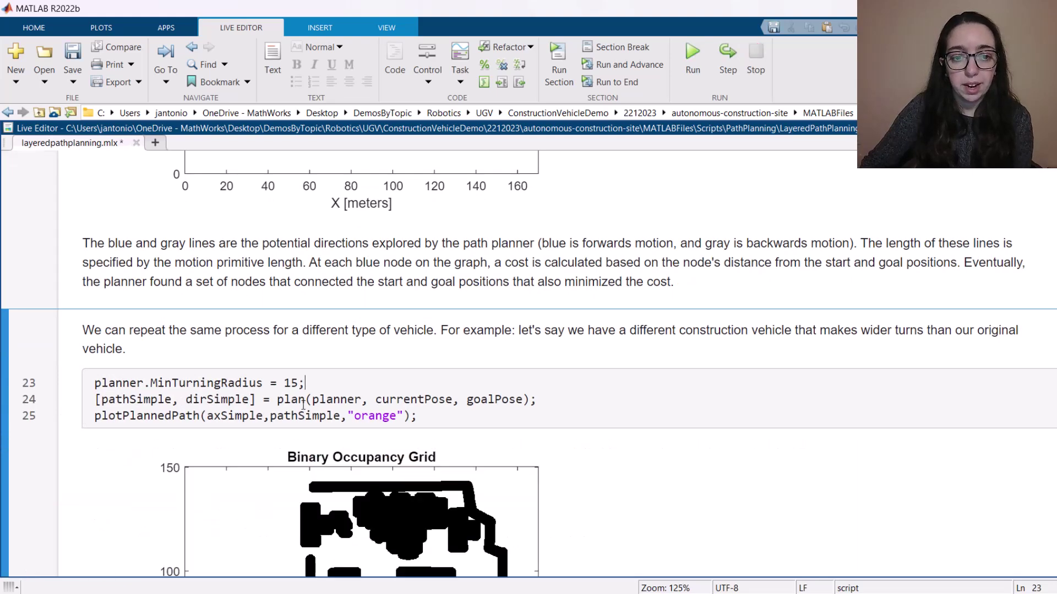
scroll(459, 387, "down", 3)
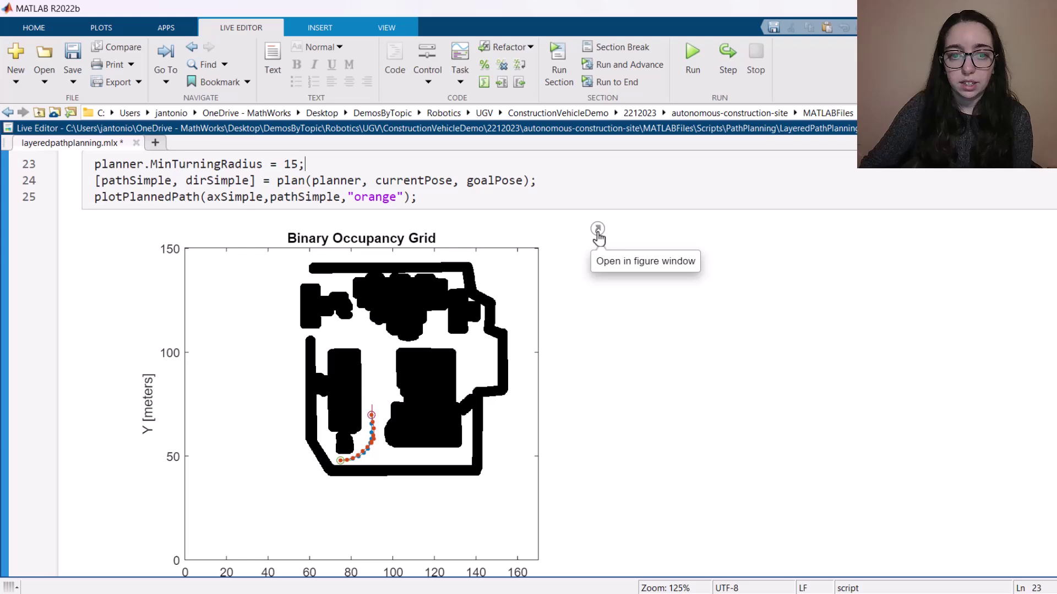
left_click(597, 230)
left_click(712, 26)
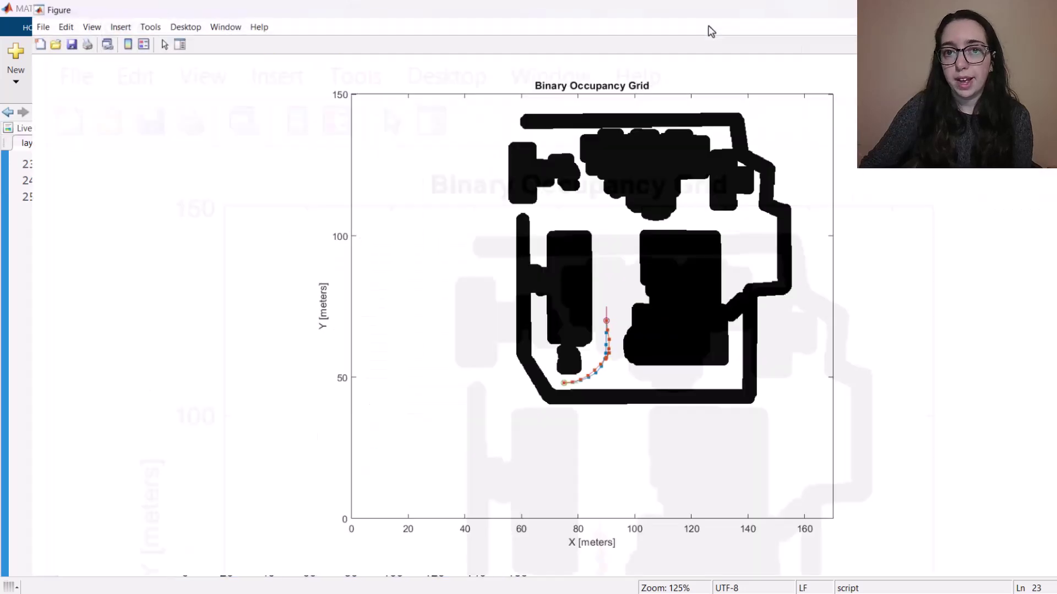
left_click(792, 88)
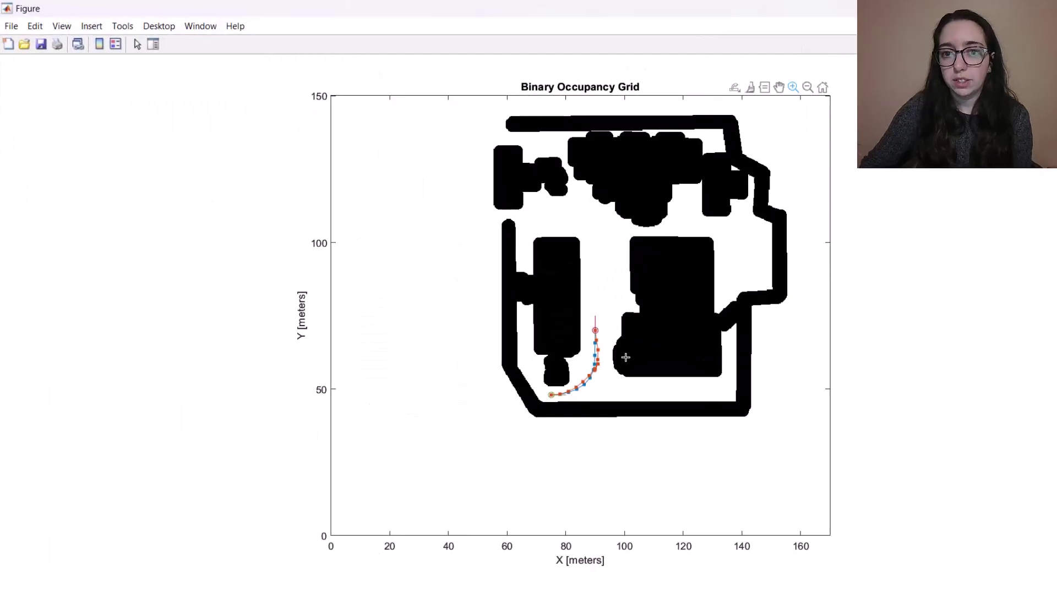
left_click_drag(527, 421, 621, 296)
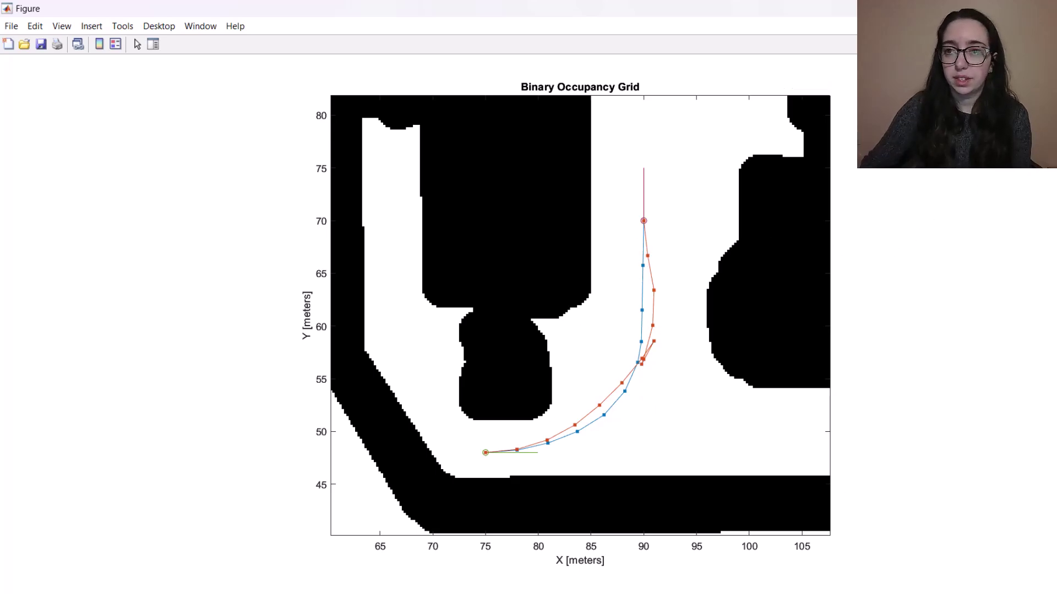
key("alt+Tab")
Run the setup section for the more complex path.
scroll(272, 425, "down", 3)
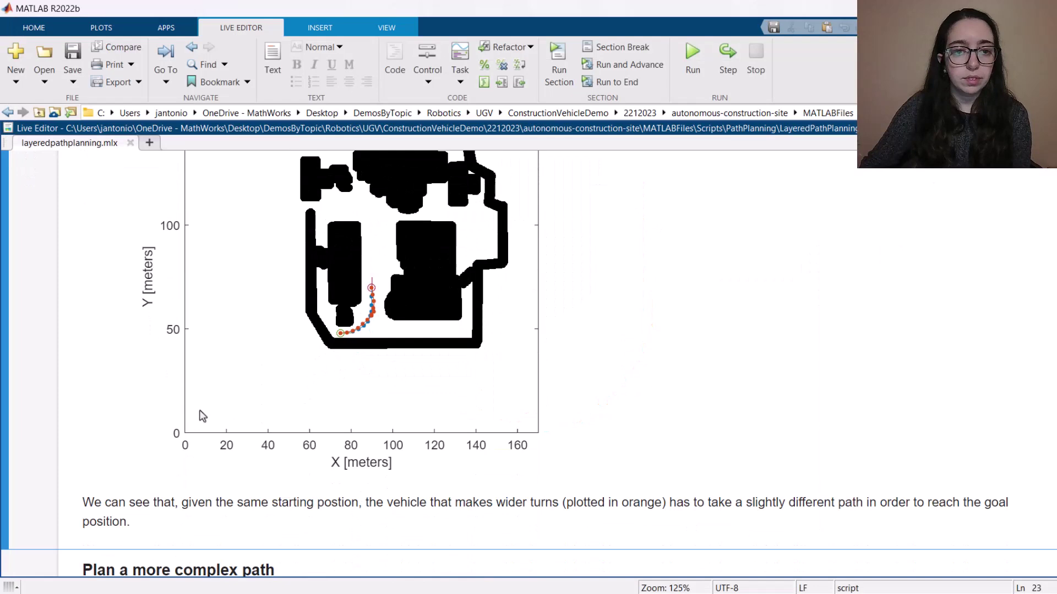
scroll(126, 435, "down", 5)
left_click(4, 348)
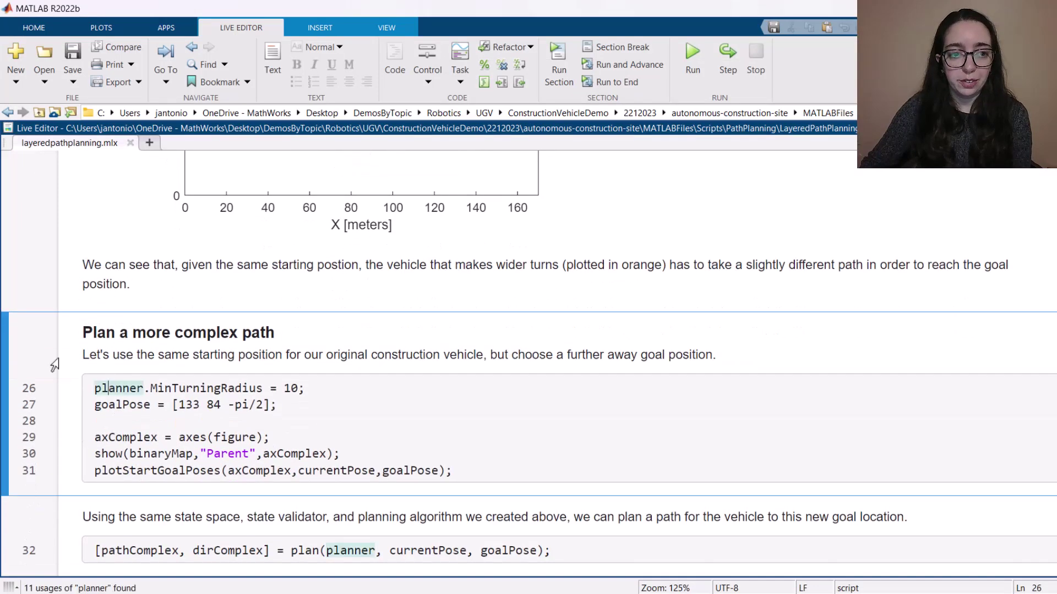
left_click(5, 345)
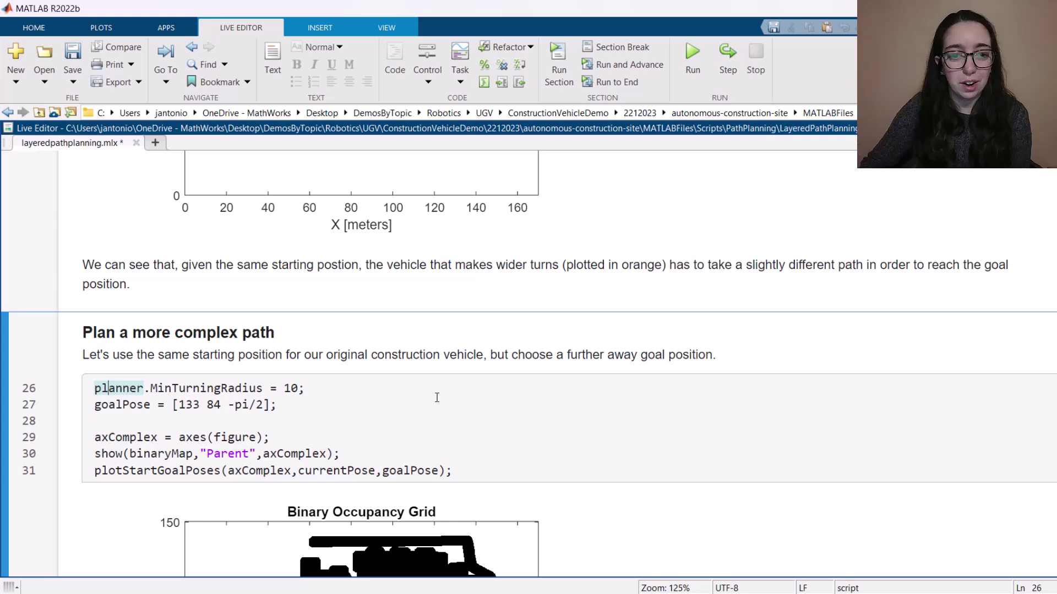
scroll(552, 361, "down", 6)
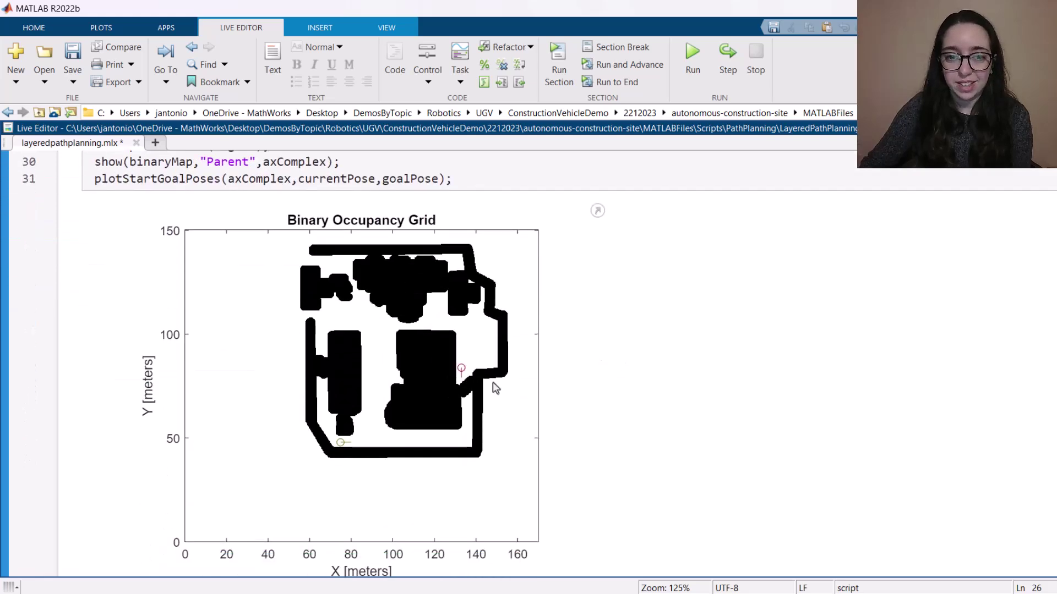
scroll(623, 398, "down", 5)
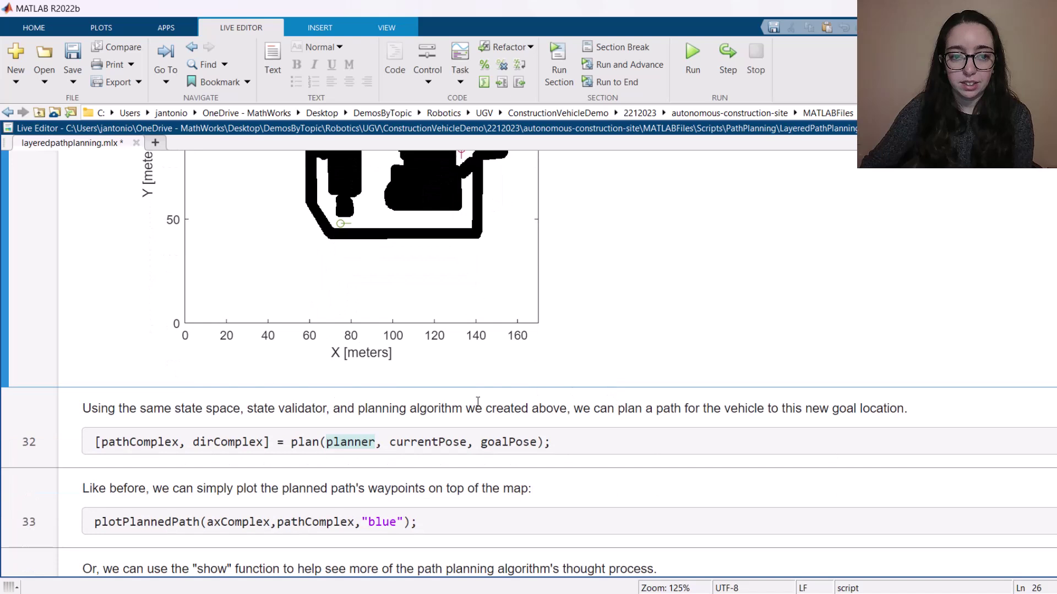
Run the complex path planning and plotPlannedPath sections, drawing the blue path to the goal near (132, 84).
left_click(292, 442)
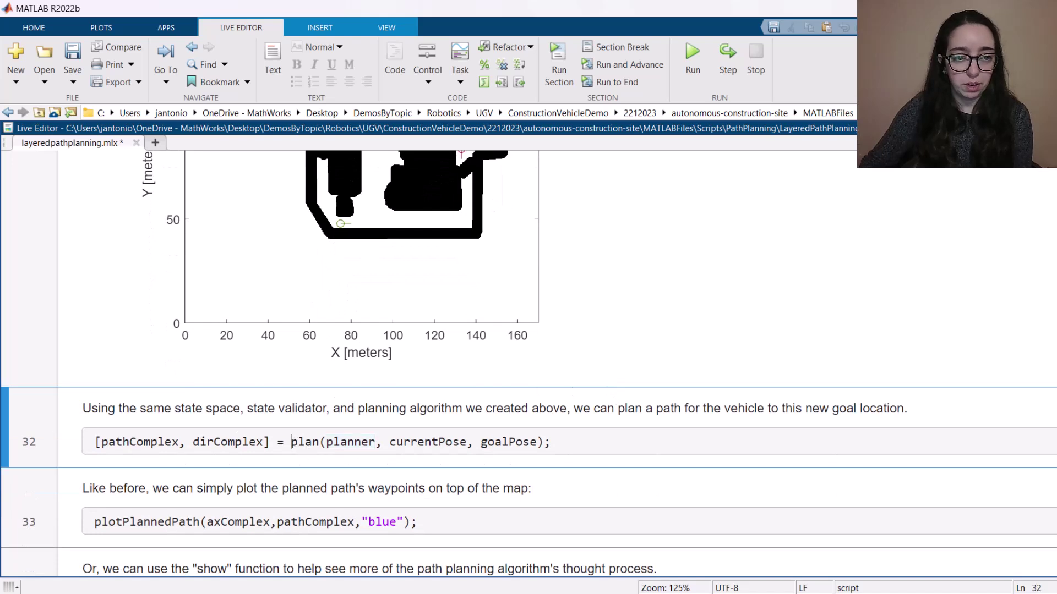
left_click(5, 431)
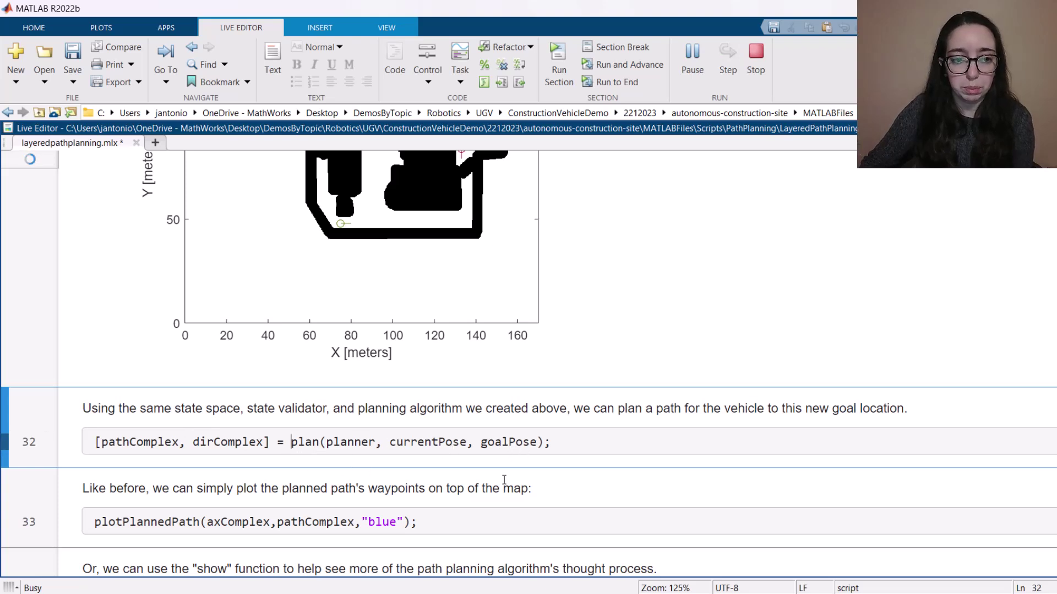
left_click(444, 521)
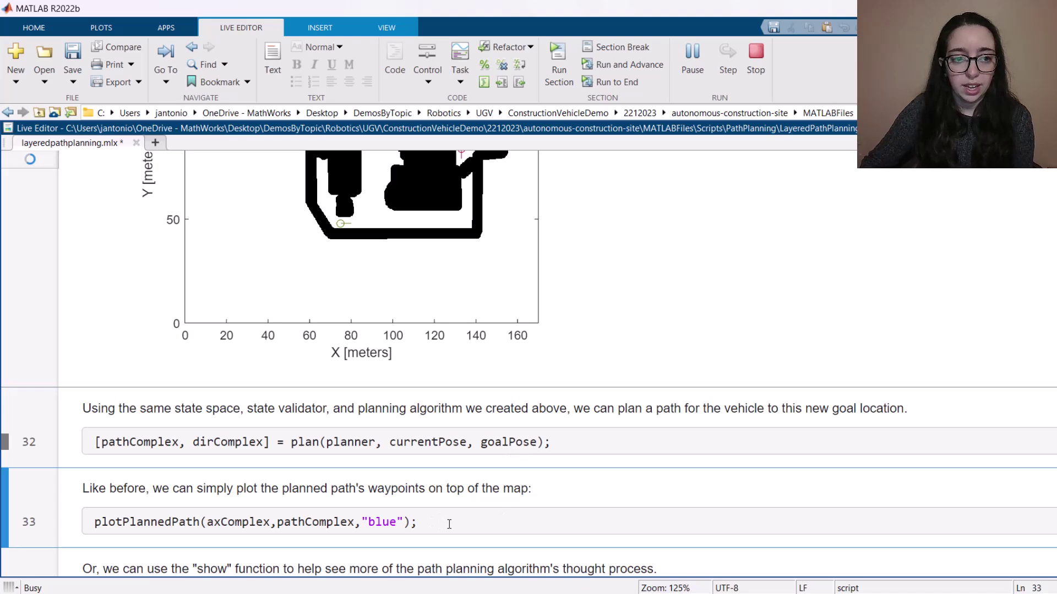
left_click(287, 440)
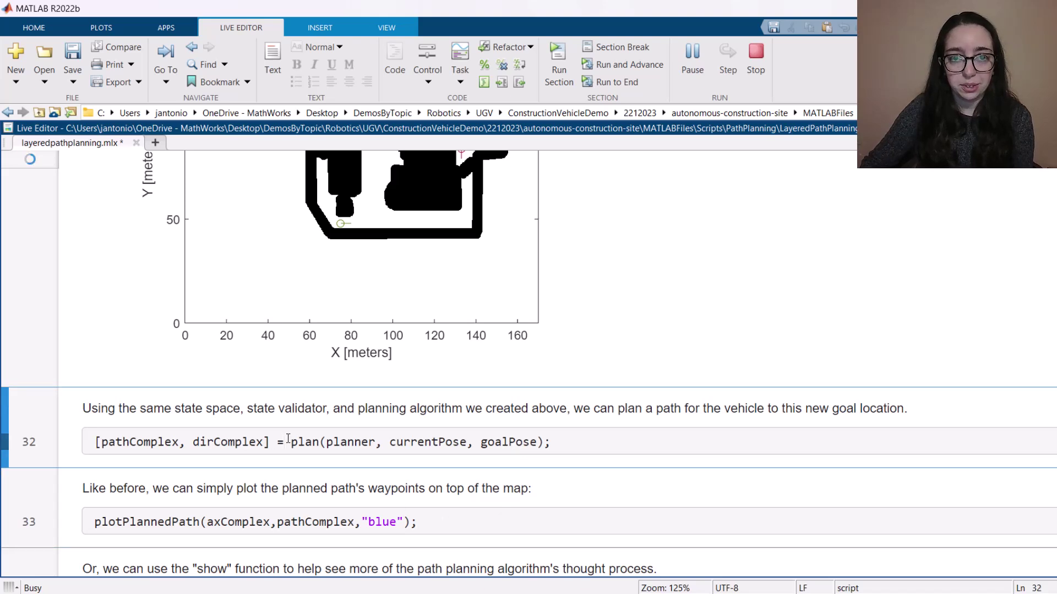
scroll(287, 438, "down", 3)
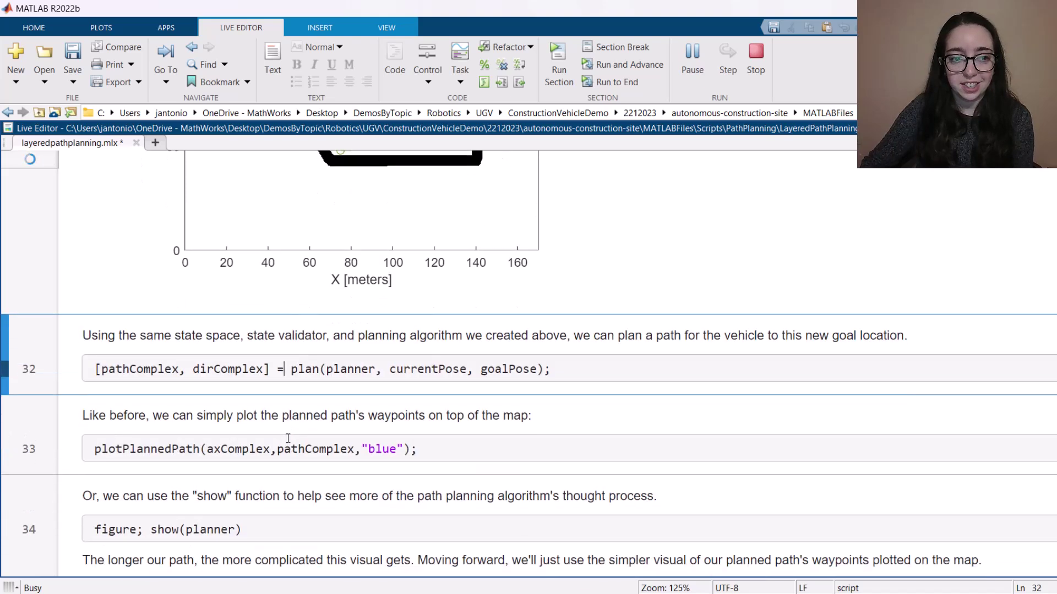
left_click(185, 455)
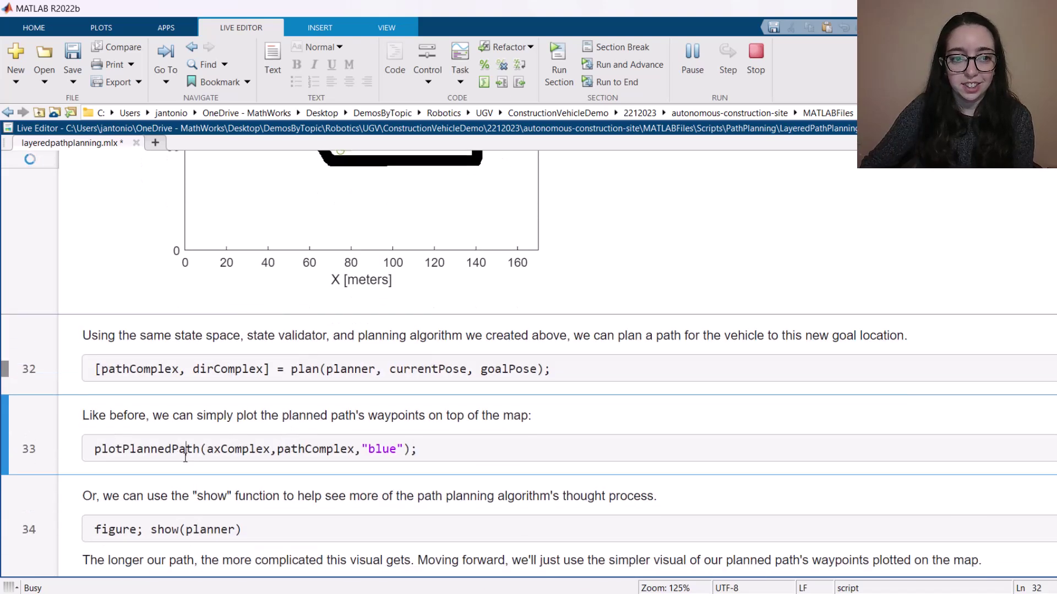
left_click(4, 418)
scroll(540, 366, "down", 10)
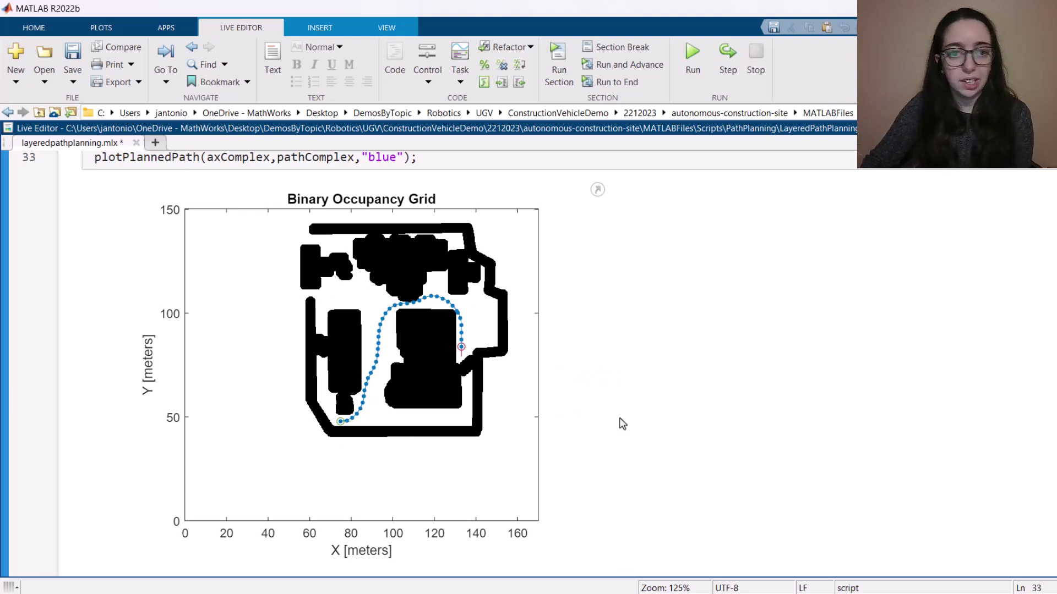
scroll(605, 418, "down", 3)
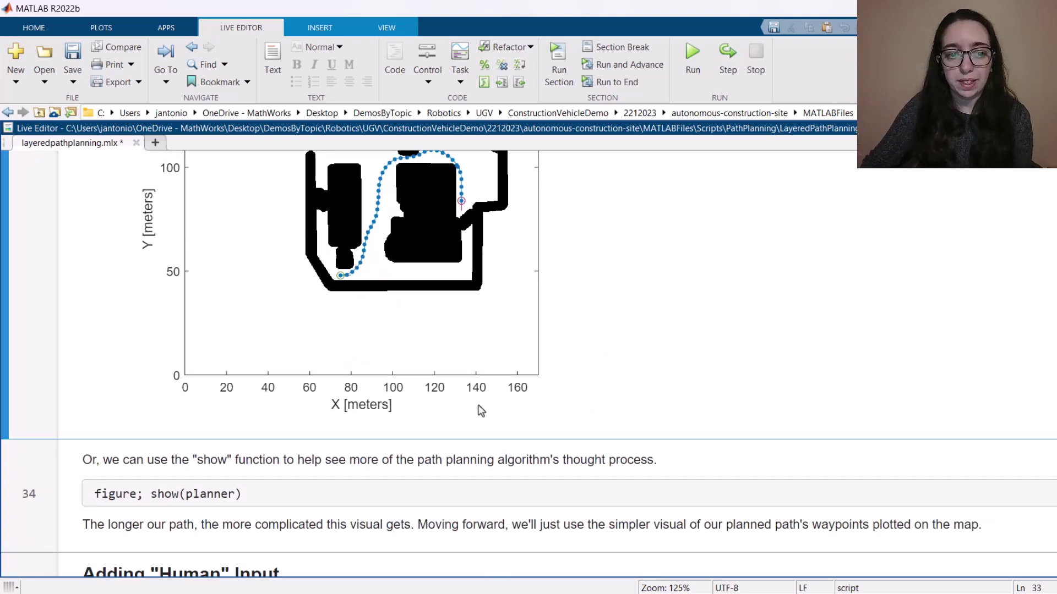
scroll(352, 477, "down", 2)
Run show(planner) with Ctrl+Enter to display the planner's search visualization.
left_click(181, 421)
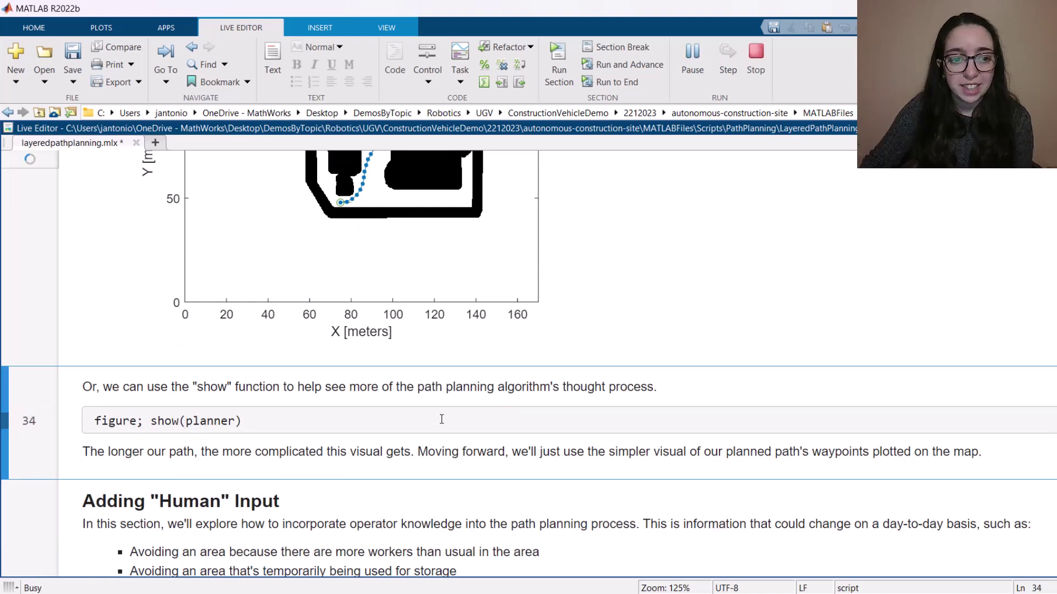
key("ctrl+Return")
scroll(483, 389, "down", 10)
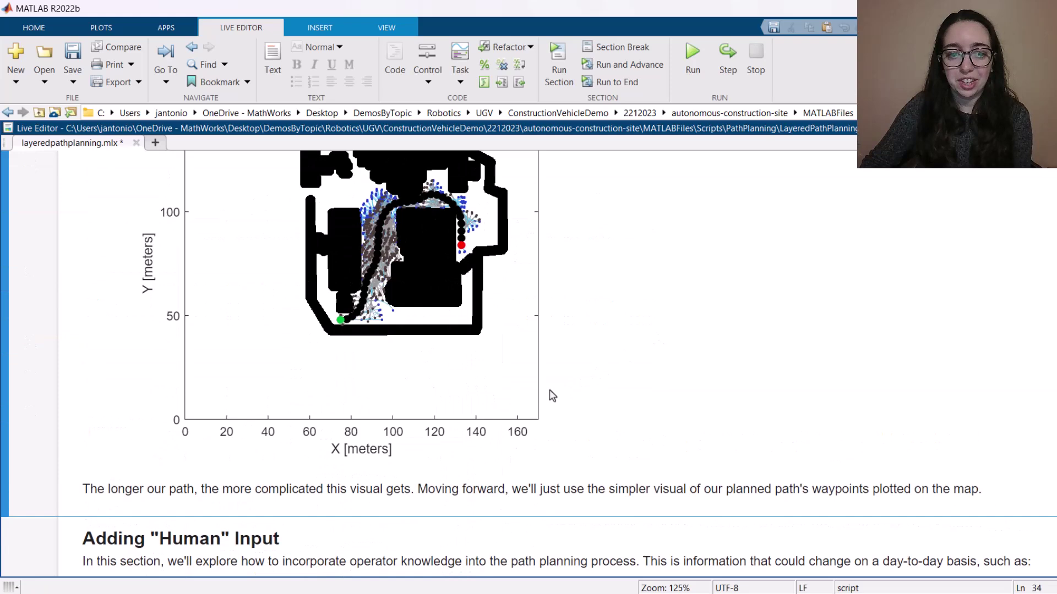
Start running the Areas to Avoid section that plots the complex path and calls drawrectangle.
scroll(552, 396, "down", 10)
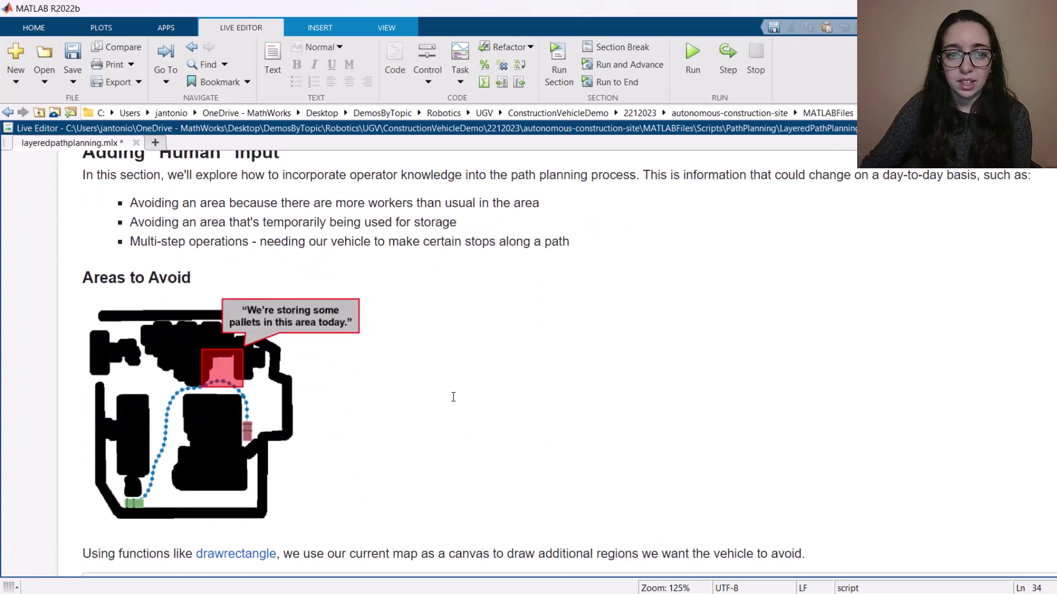
scroll(453, 397, "down", 3)
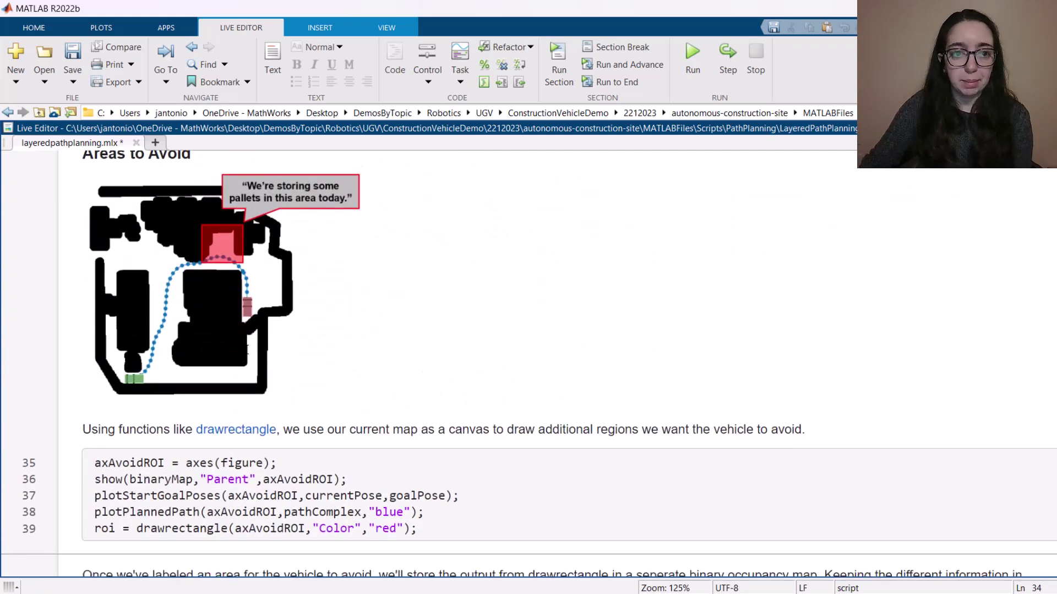
left_click(309, 462)
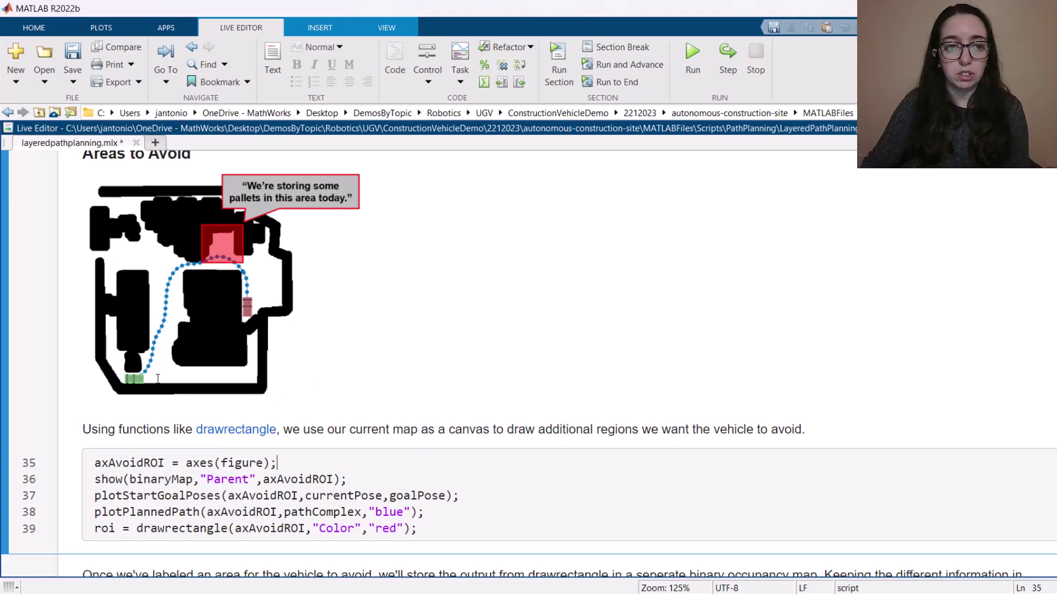
left_click(8, 301)
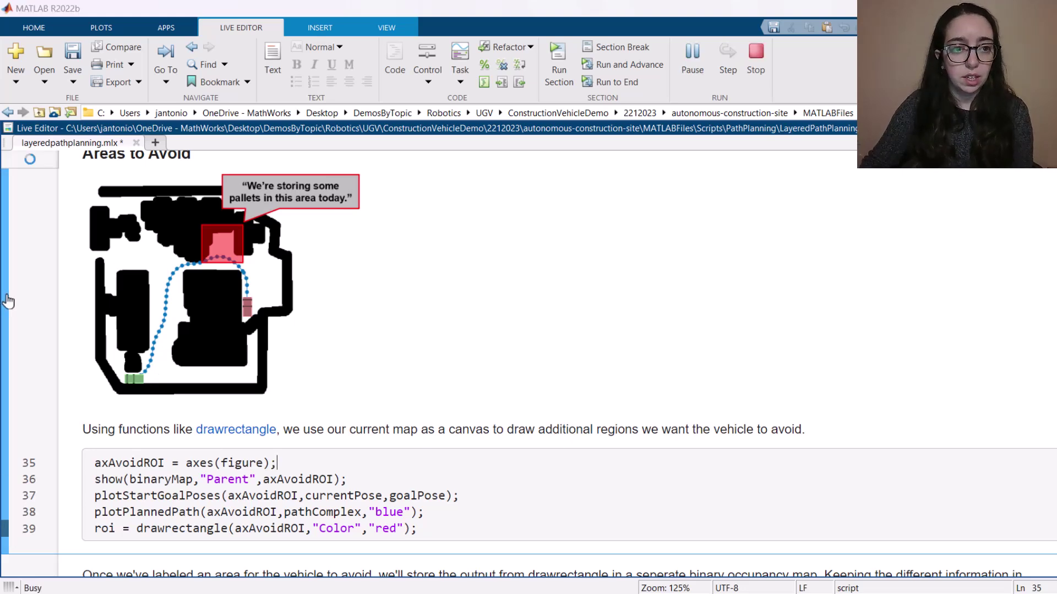
Maximize the map figure and draw a red avoid rectangle over roughly x 112–129, y 108–123.
left_click(714, 28)
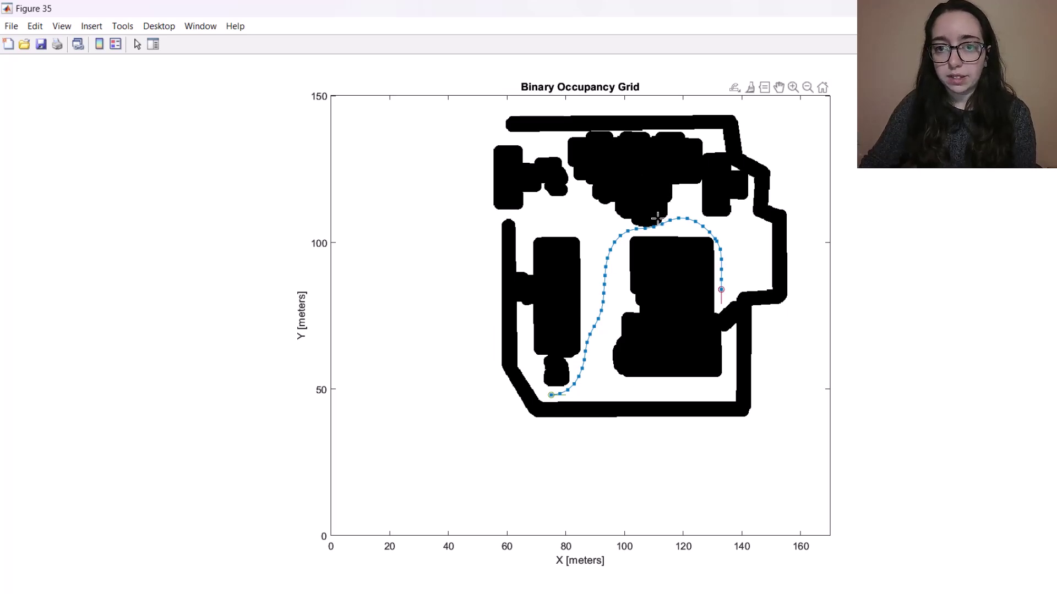
left_click_drag(658, 220, 709, 174)
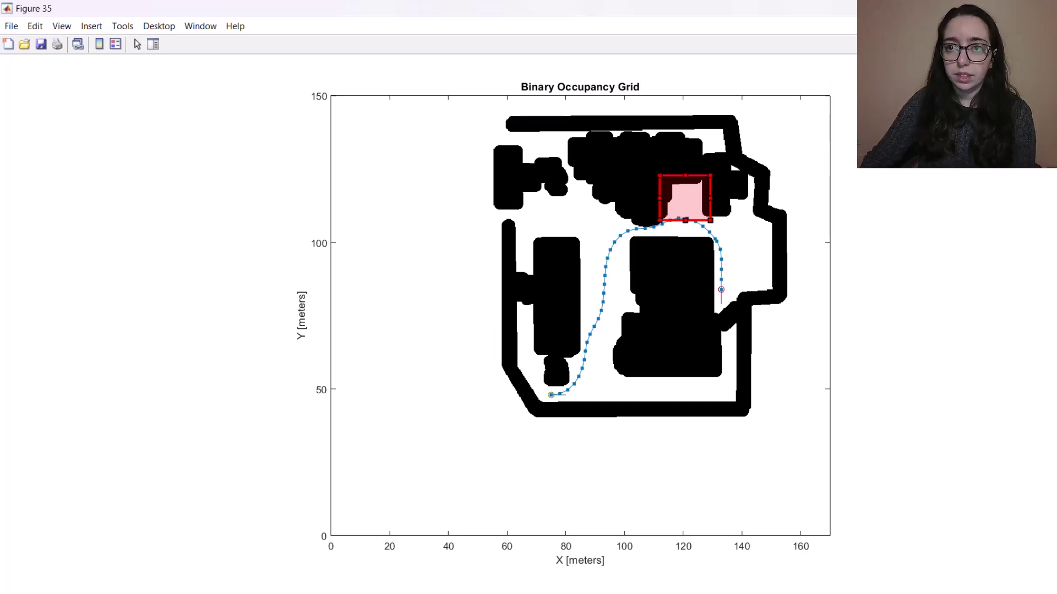
key("alt+Tab")
scroll(408, 404, "down", 10)
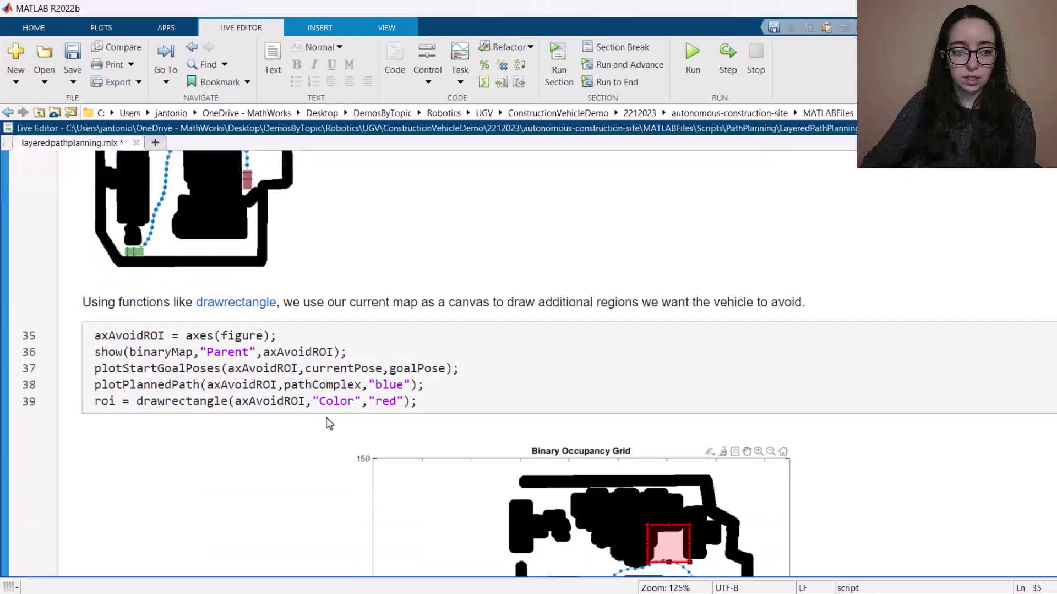
scroll(205, 410, "down", 3)
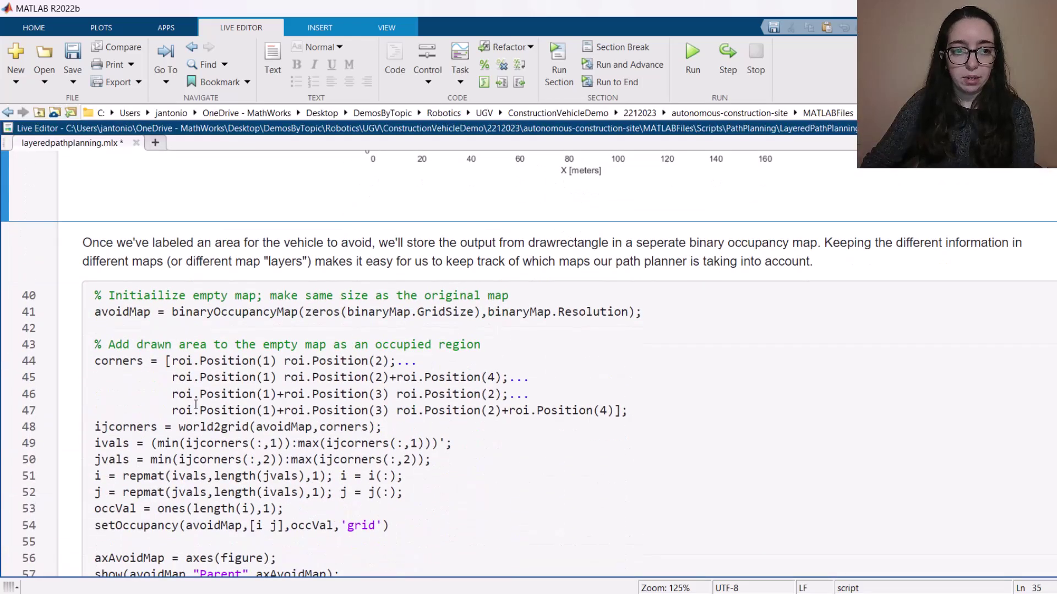
left_click(124, 394)
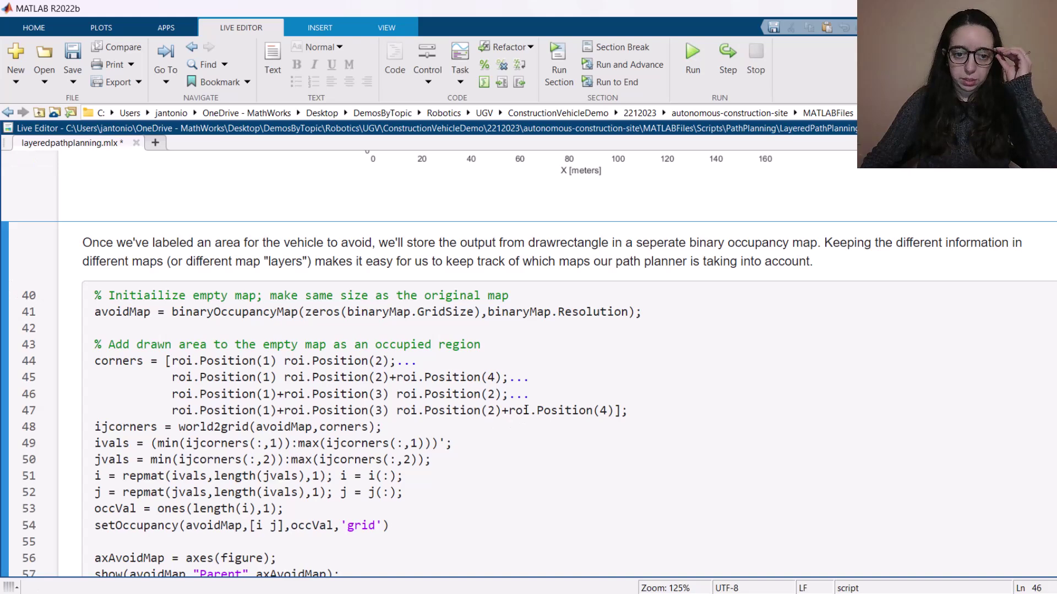
scroll(561, 457, "down", 5)
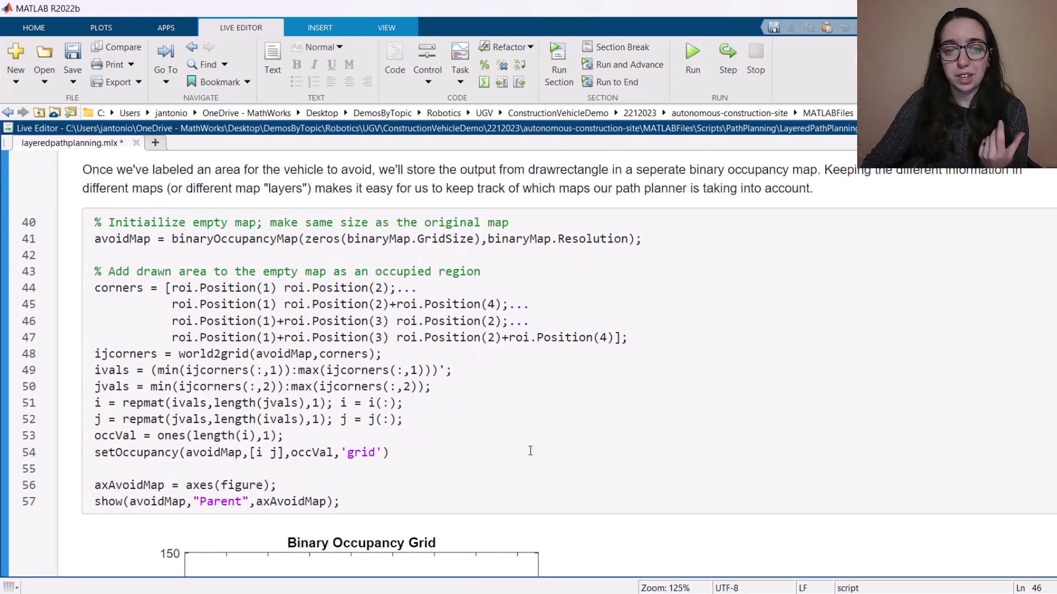
scroll(568, 453, "down", 3)
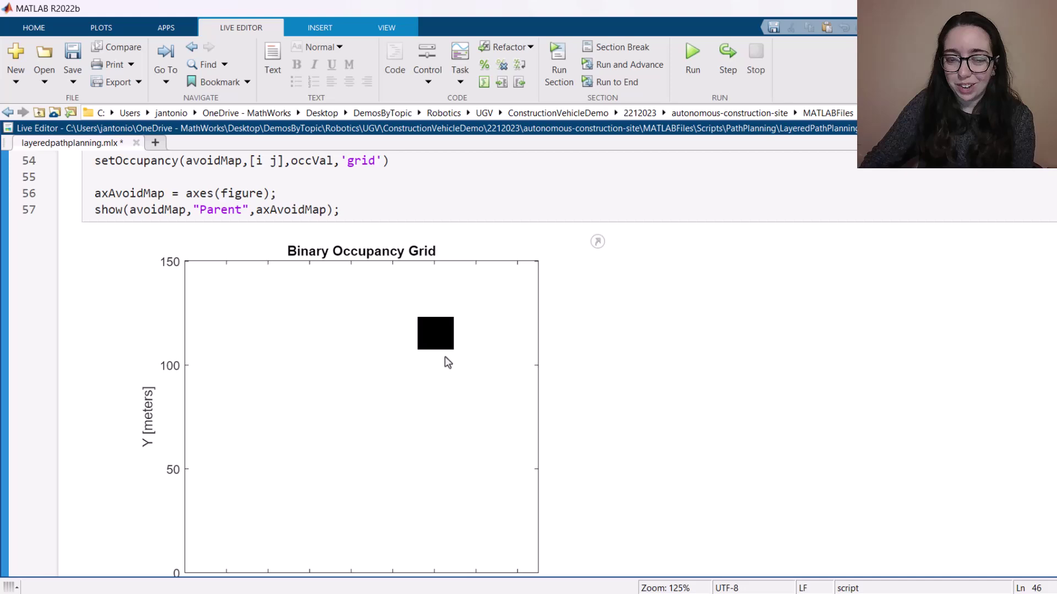
Run the combinedMap section, merging site obstacles with the red-outlined 'New Region to Avoid'.
scroll(622, 430, "down", 10)
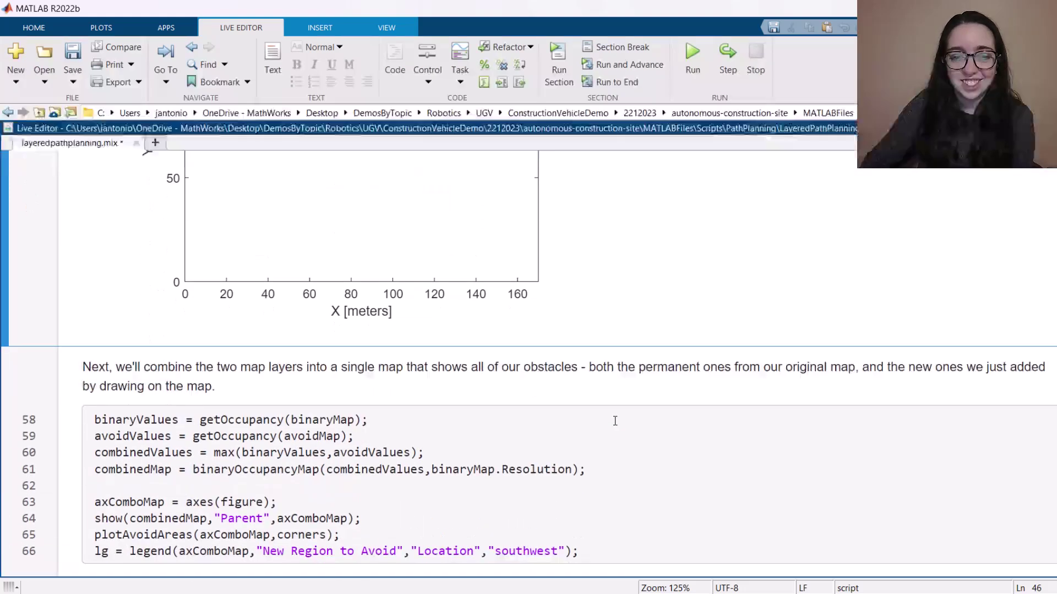
left_click(539, 379)
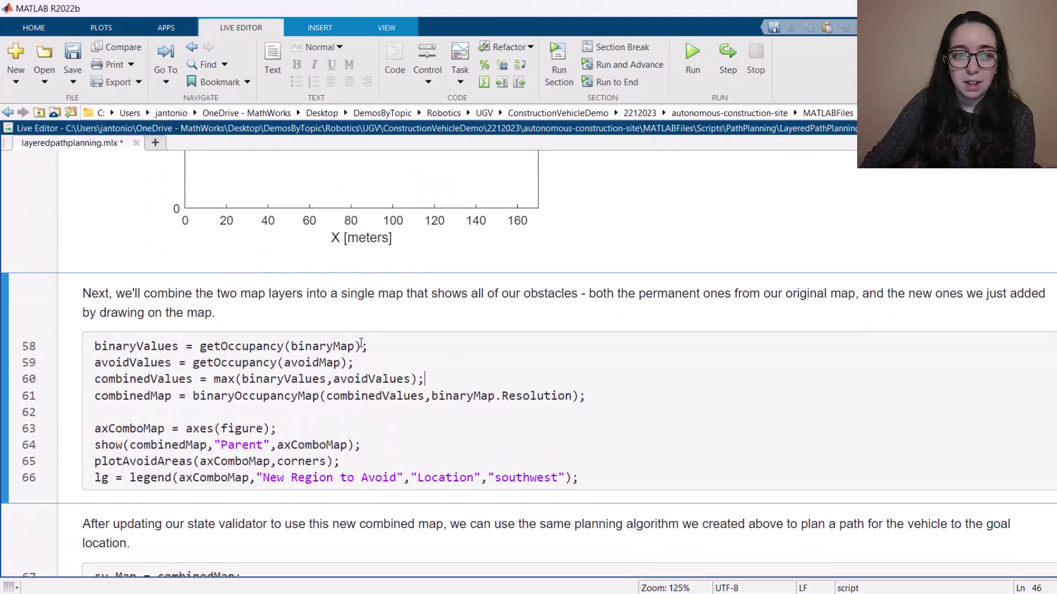
left_click(3, 303)
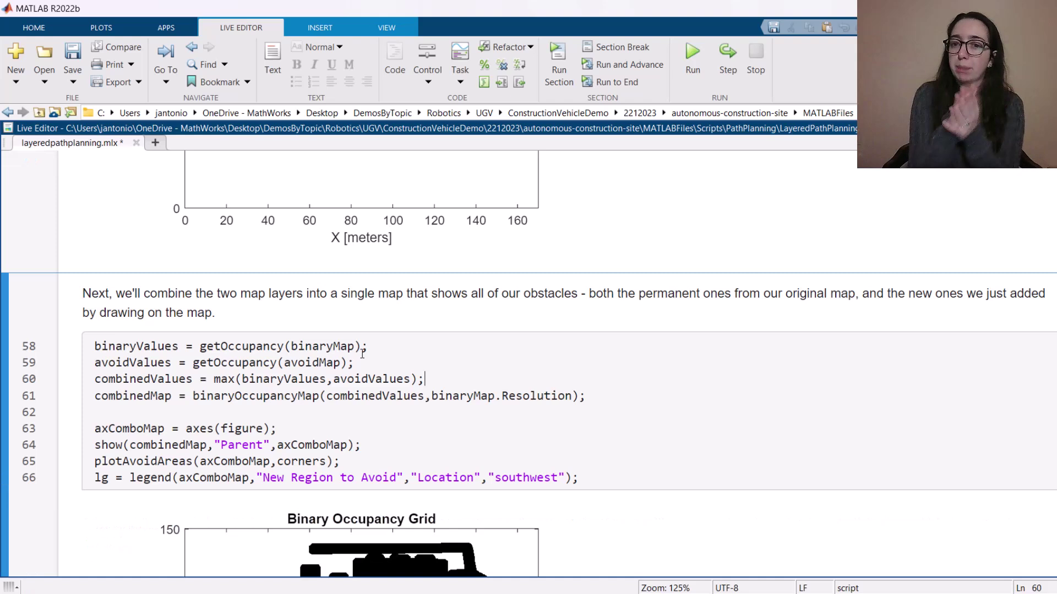
scroll(497, 380, "down", 3)
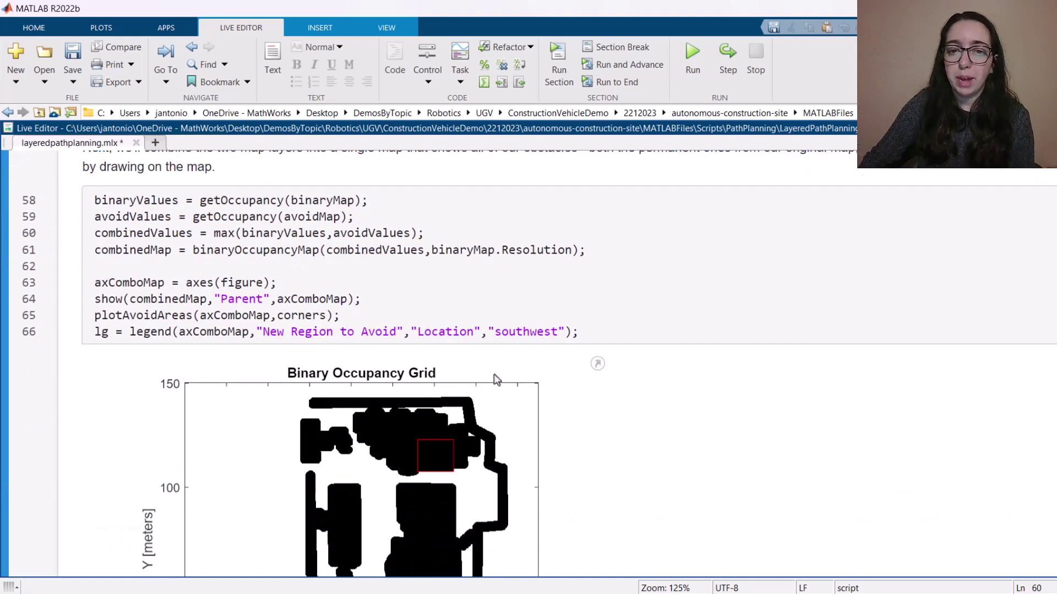
scroll(497, 380, "down", 2)
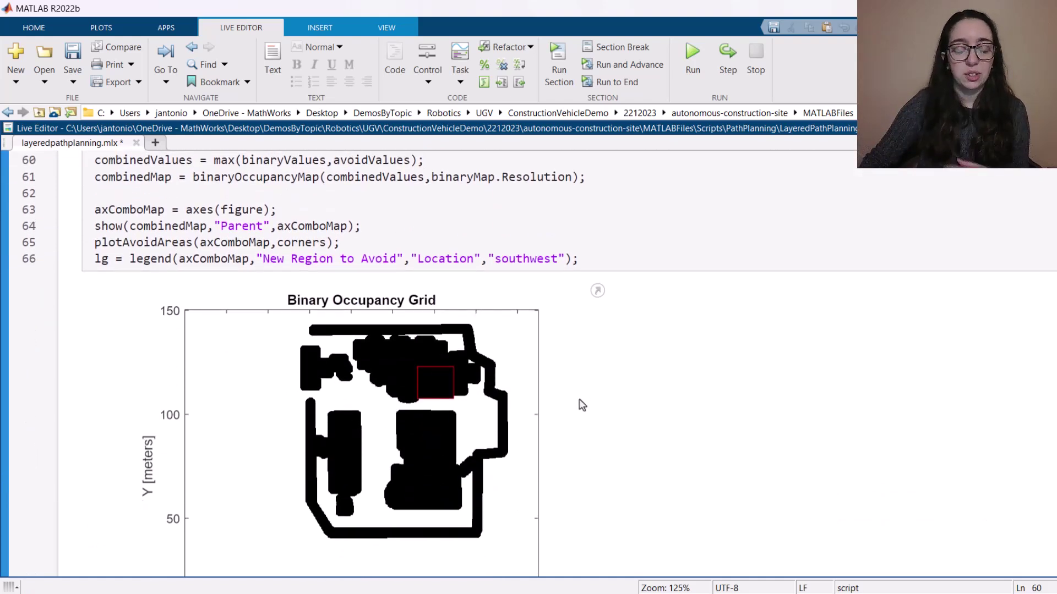
scroll(524, 404, "down", 2)
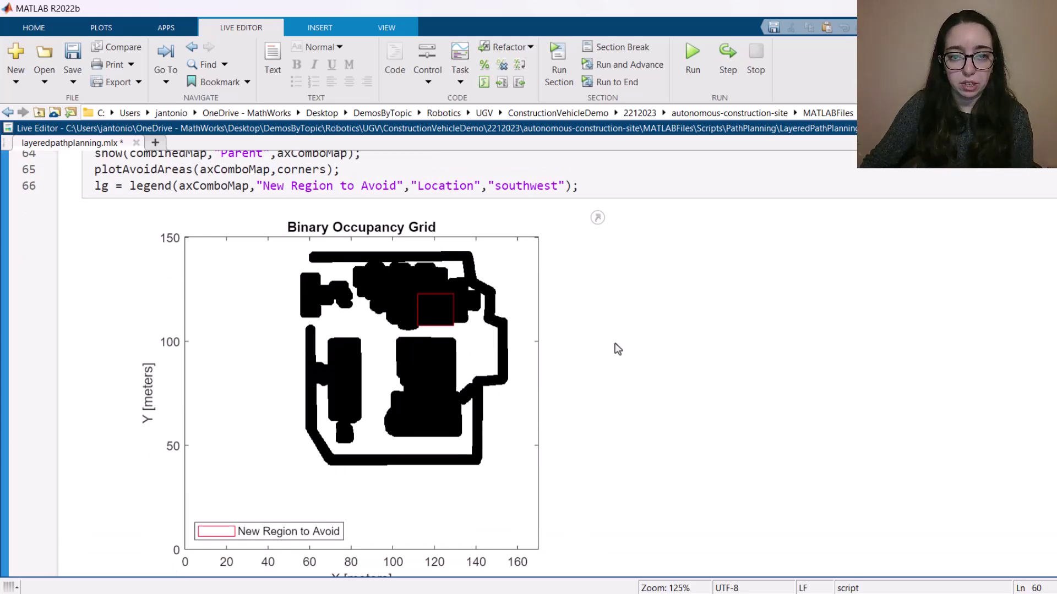
Run the replanning section to compute pathAvoid on the combined avoid-region map.
scroll(606, 368, "down", 8)
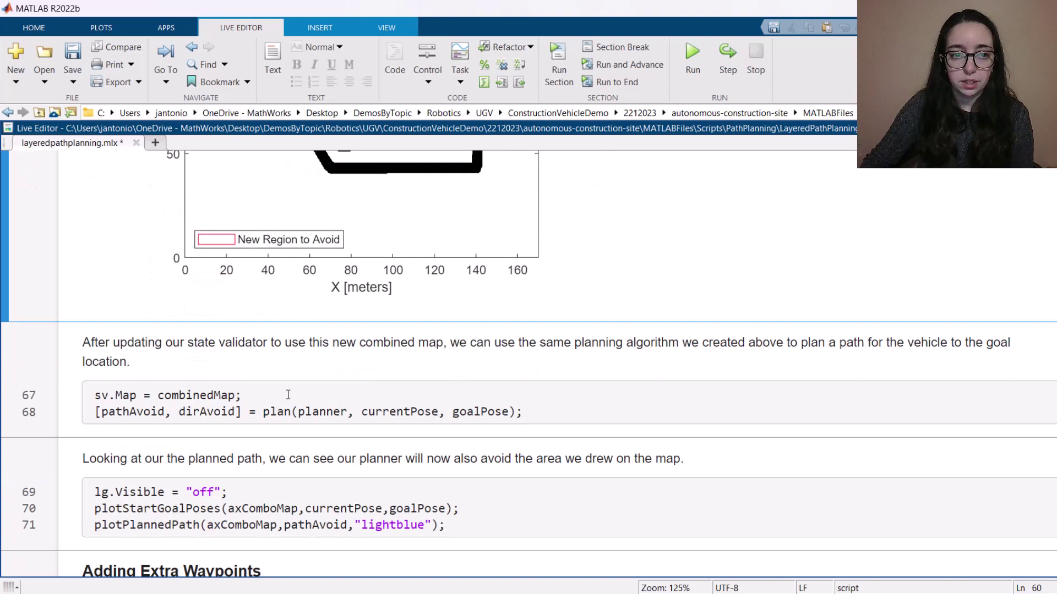
left_click(288, 394)
left_click(22, 353)
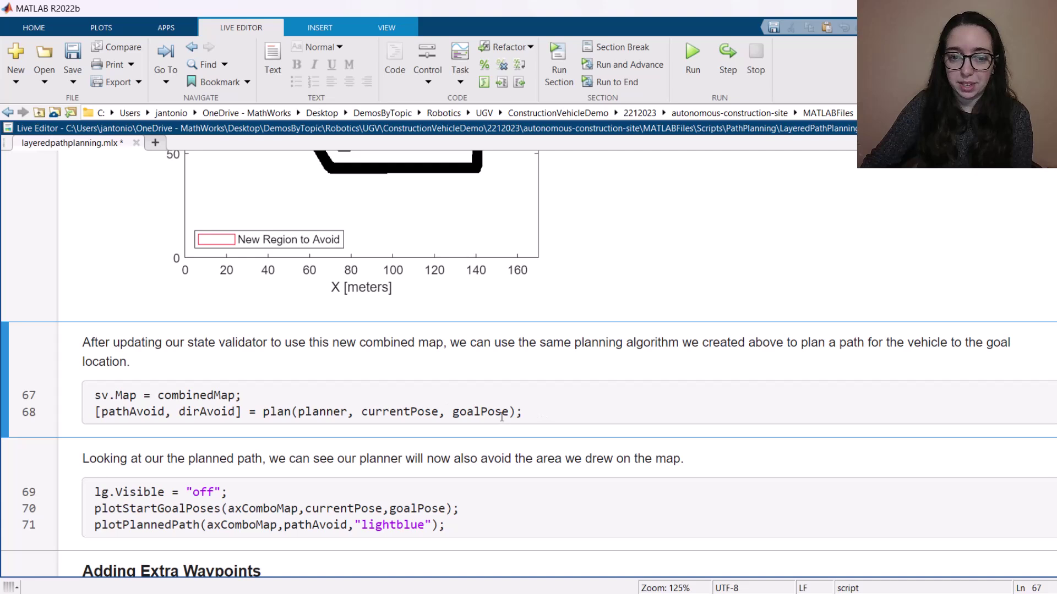
Plot pathAvoid in light blue on the combined grid, passing below the red avoid region.
scroll(502, 416, "down", 5)
left_click(240, 345)
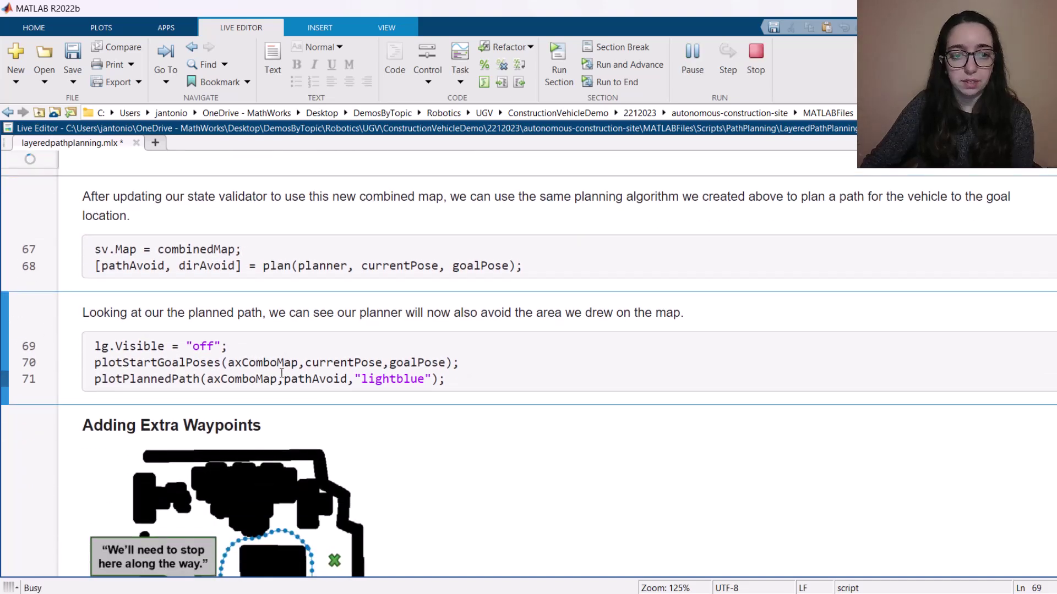
mouse_move(269, 380)
scroll(613, 361, "down", 7)
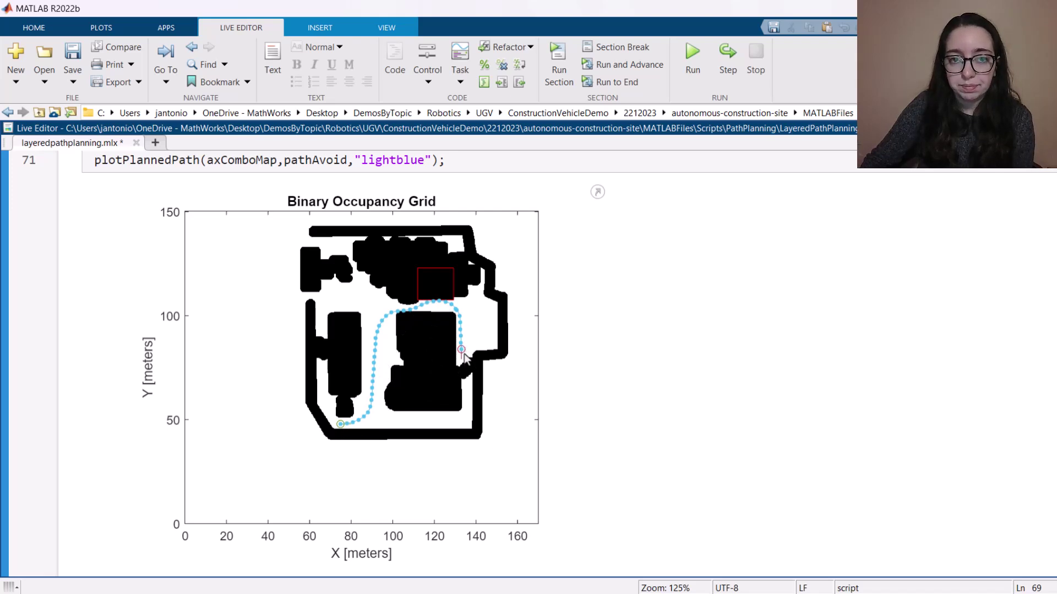
Set the waypoint-count slider n to 2.
scroll(463, 353, "down", 2)
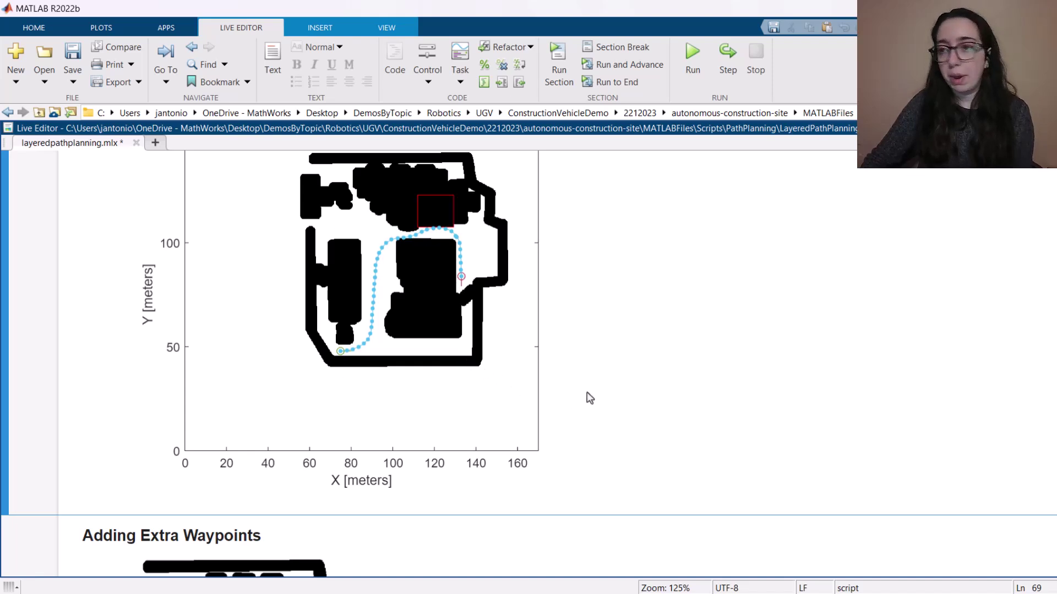
scroll(637, 394, "down", 4)
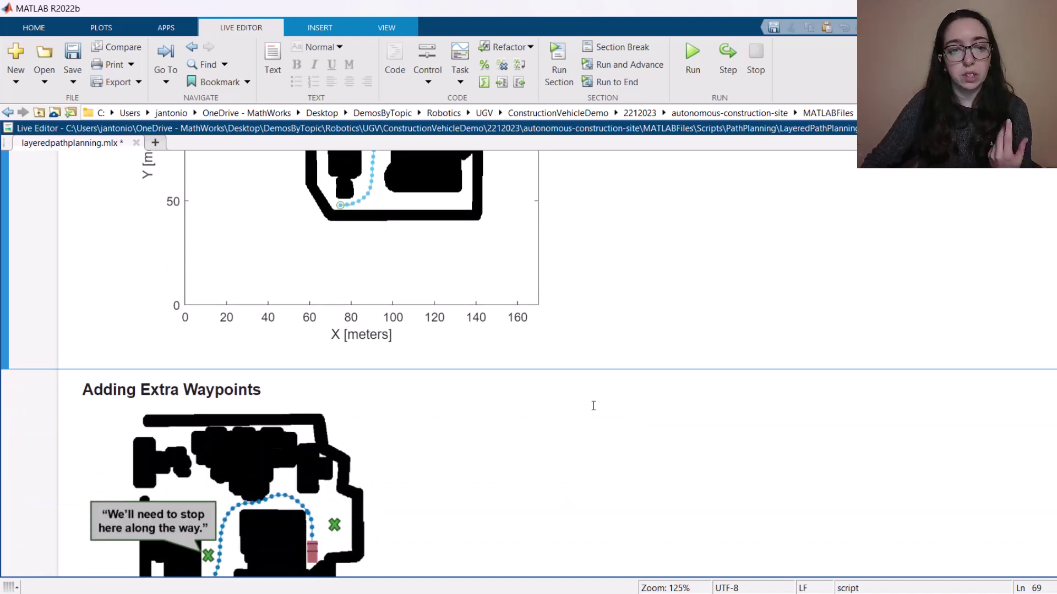
scroll(523, 413, "down", 2)
scroll(524, 413, "down", 4)
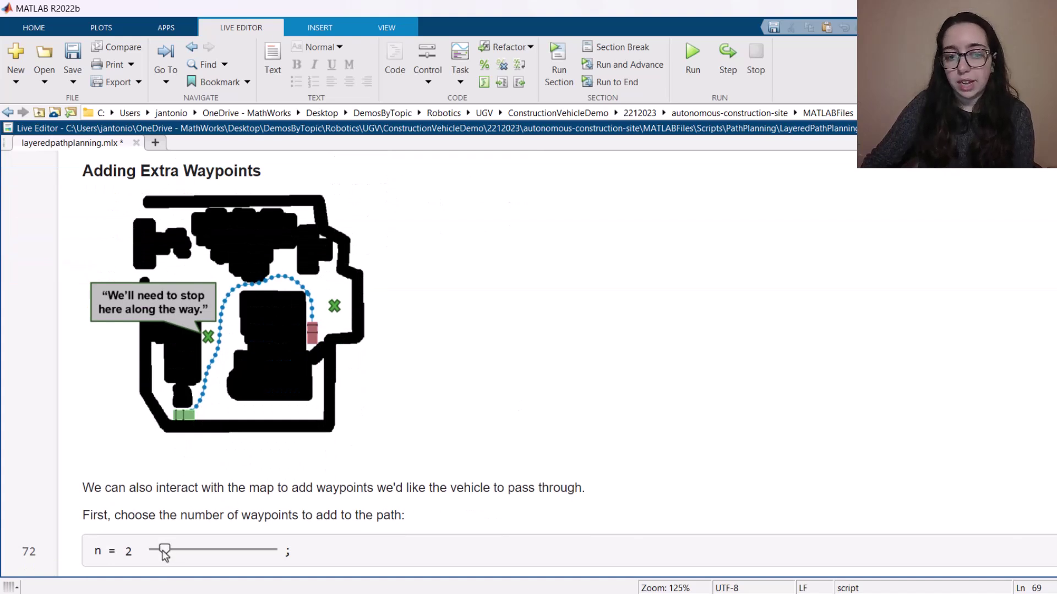
mouse_move(164, 550)
left_mouse_down()
mouse_move(248, 551)
mouse_move(167, 553)
left_mouse_up()
In maximized Figure 38, pick waypoints west and east of the central building, first heading up.
scroll(228, 550, "down", 6)
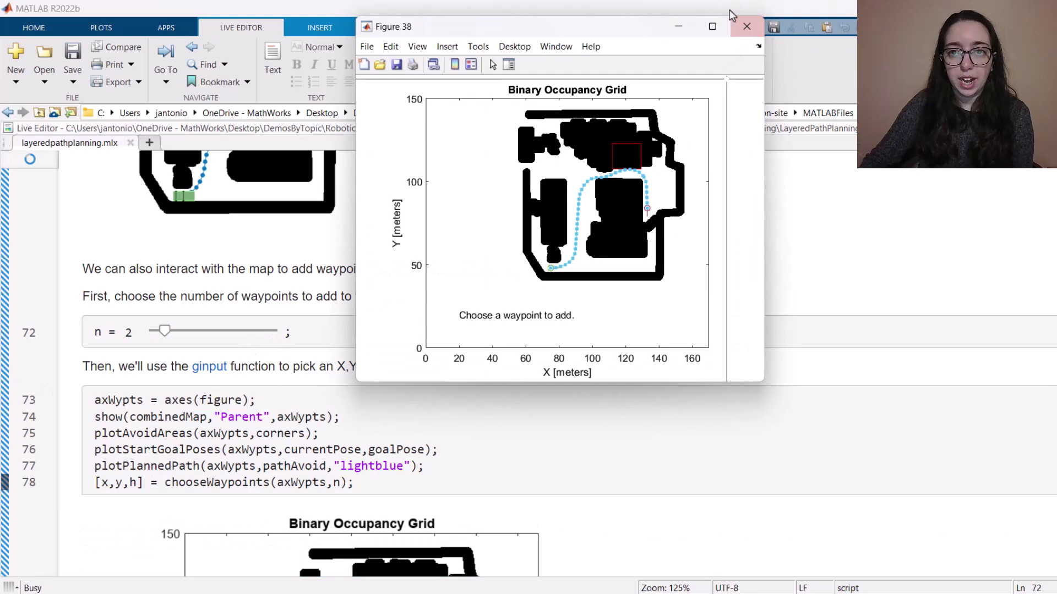
left_click(712, 31)
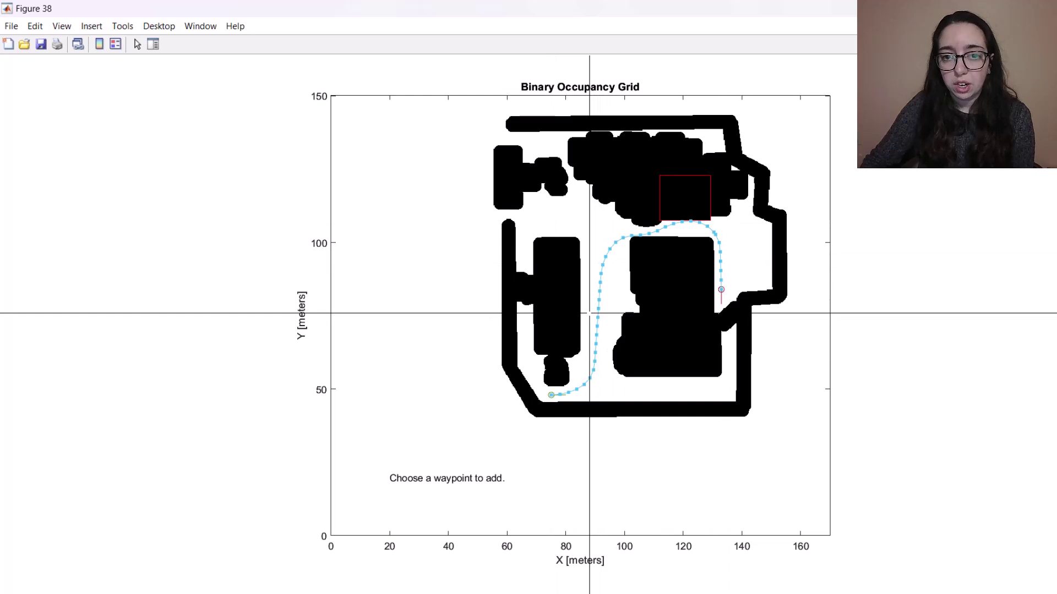
left_click(589, 310)
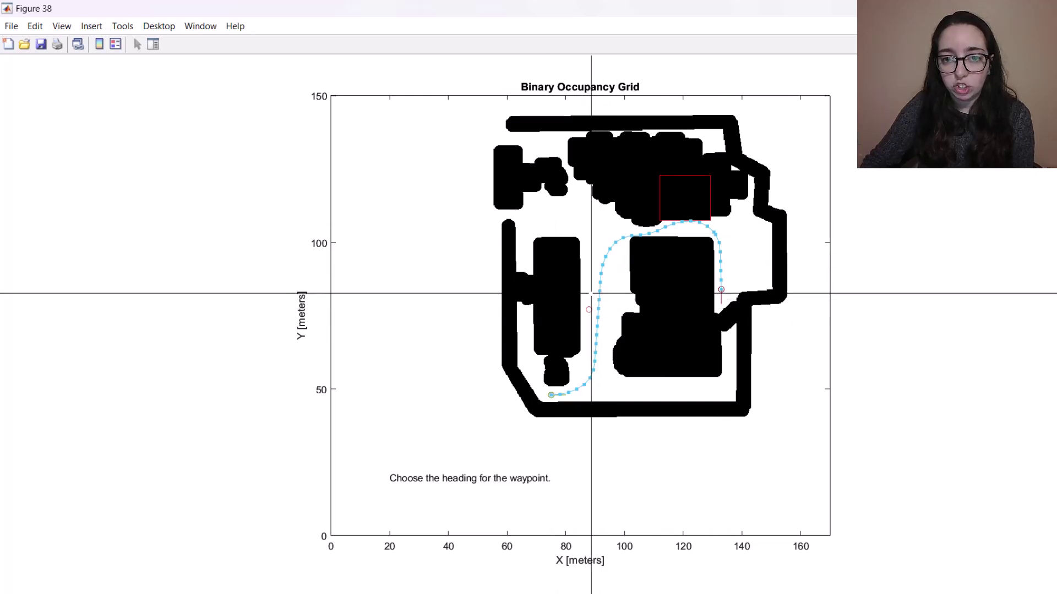
left_click(590, 293)
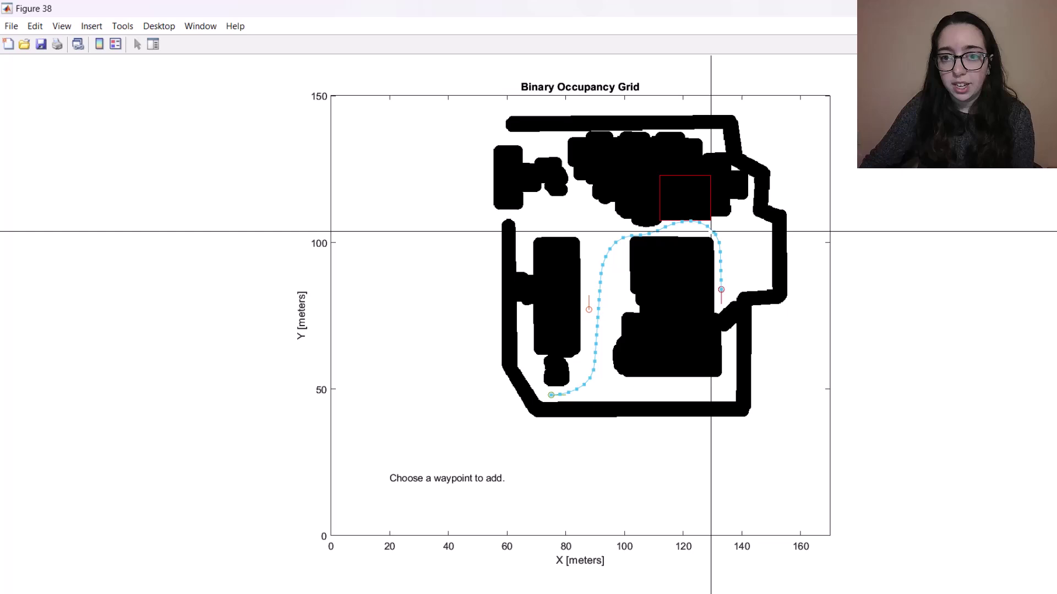
left_click(752, 261)
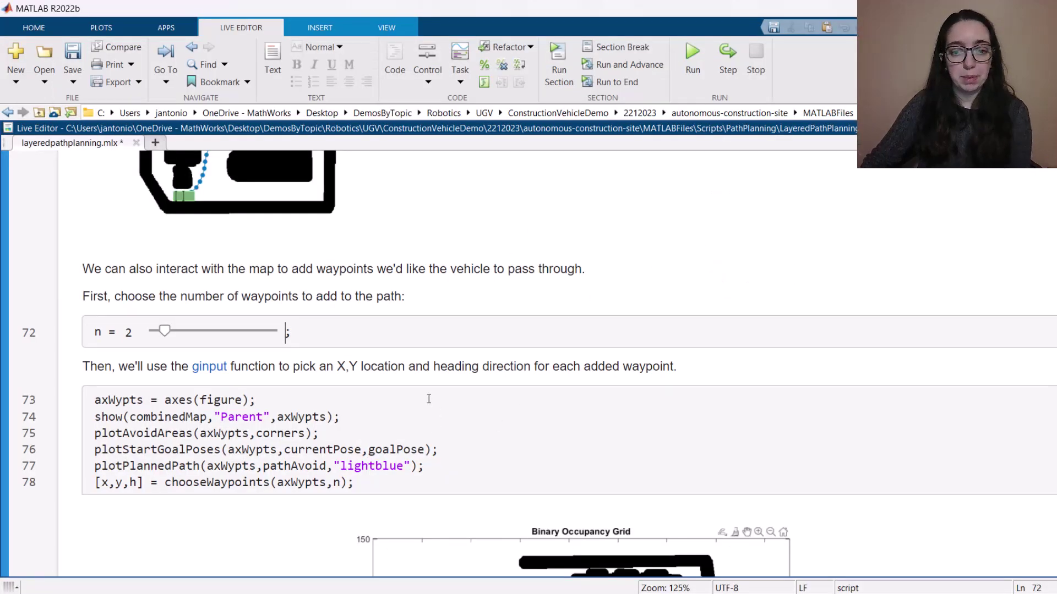
Plan the route segment by segment through both waypoints, giving a purple path west of the building.
scroll(429, 399, "down", 2)
scroll(187, 397, "down", 15)
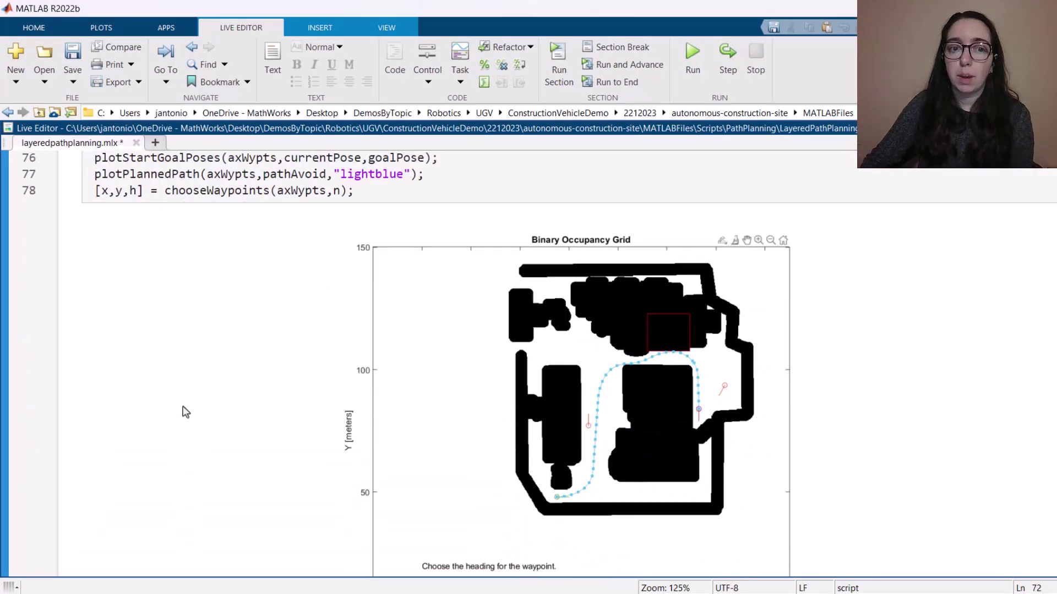
left_click(167, 416)
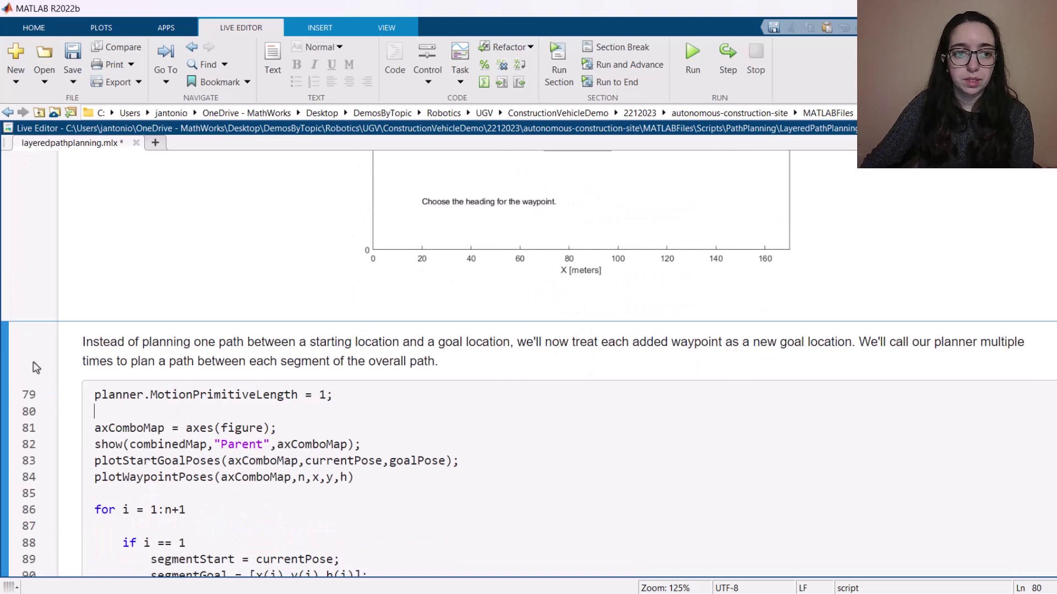
left_click(9, 355)
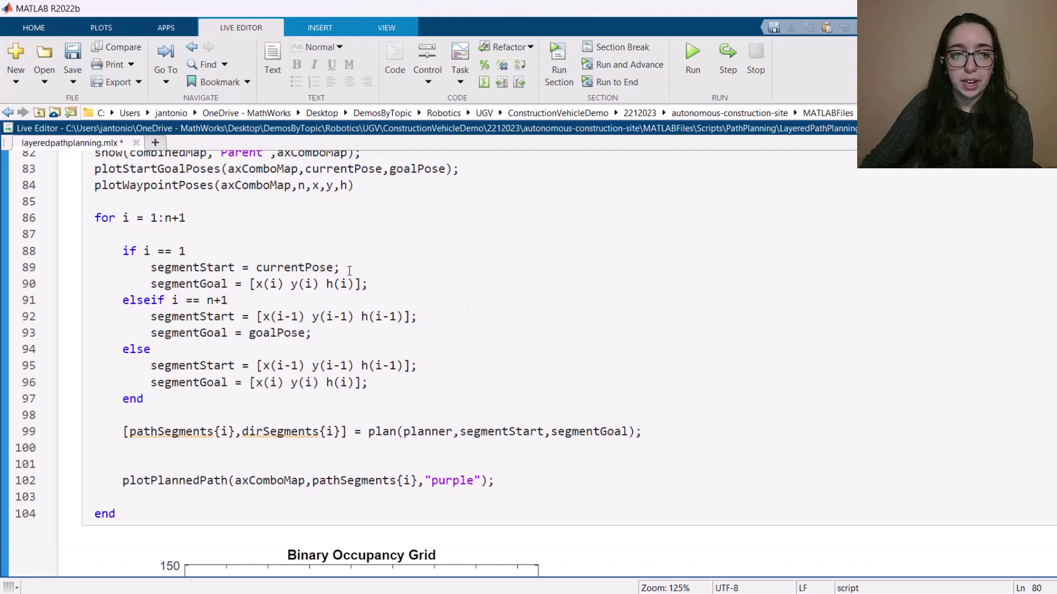
Run the tiledlayout section that compares the three planned paths.
scroll(406, 270, "down", 2)
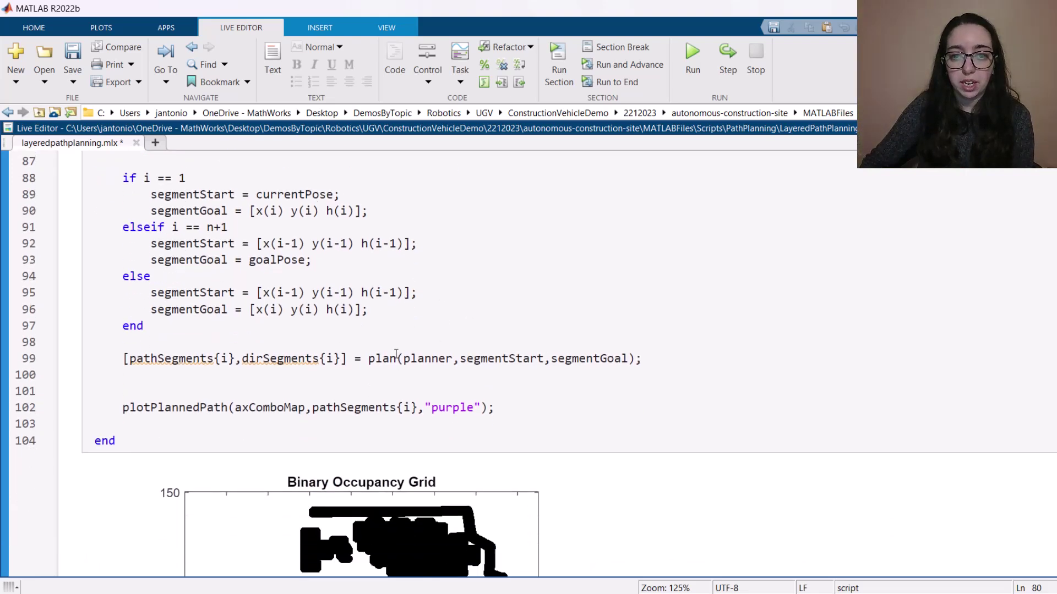
scroll(509, 399, "down", 6)
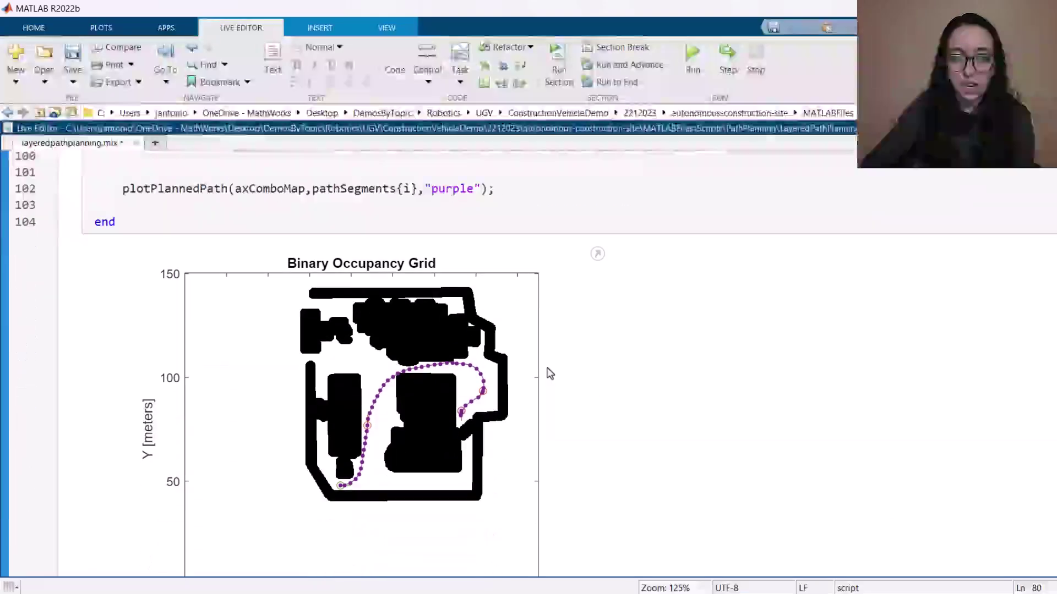
scroll(551, 377, "down", 2)
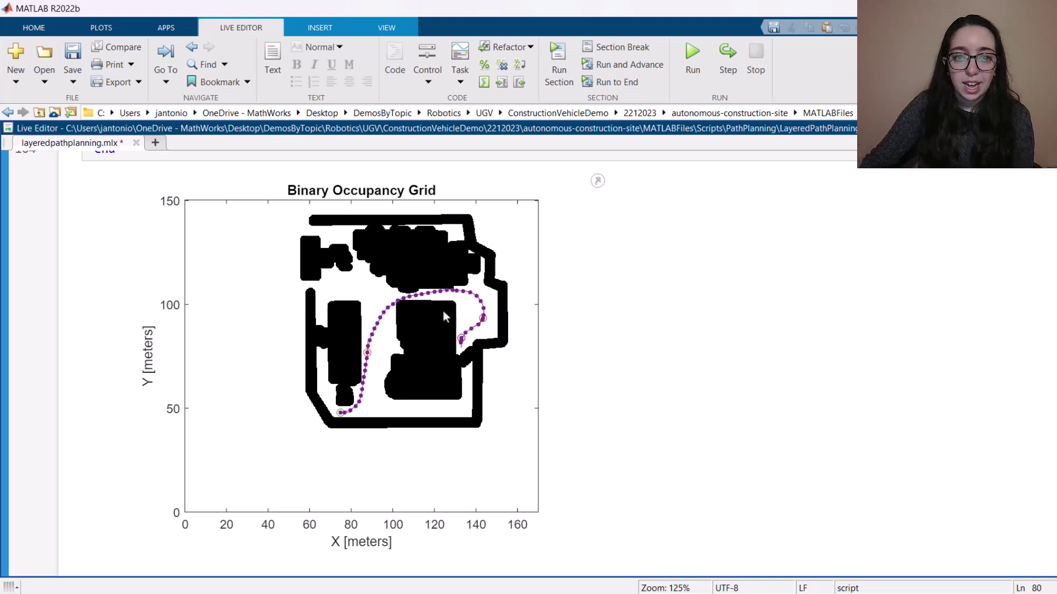
scroll(473, 370, "down", 8)
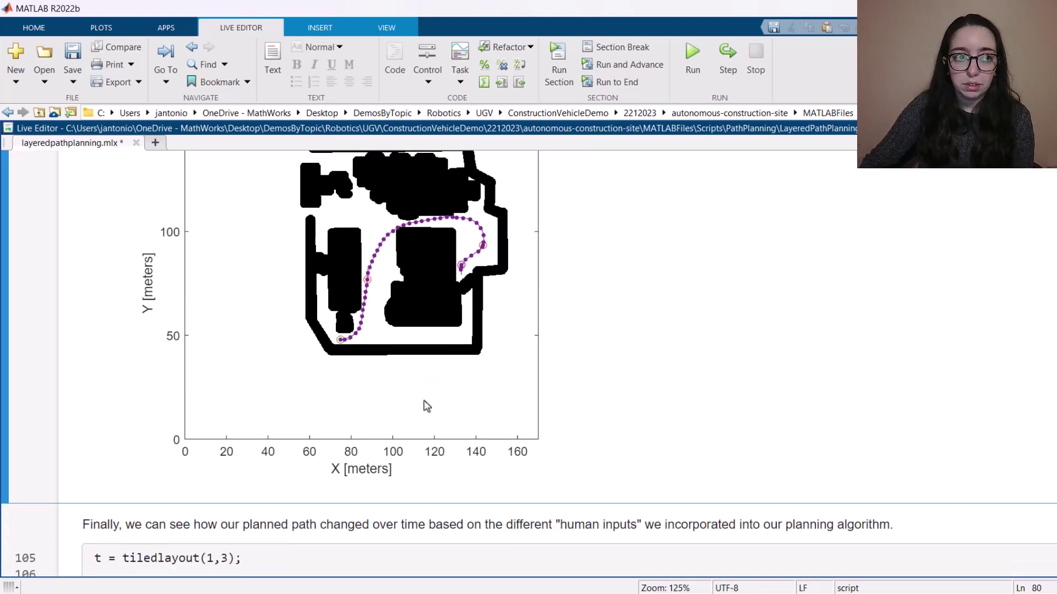
scroll(286, 398, "down", 1)
left_click(273, 357)
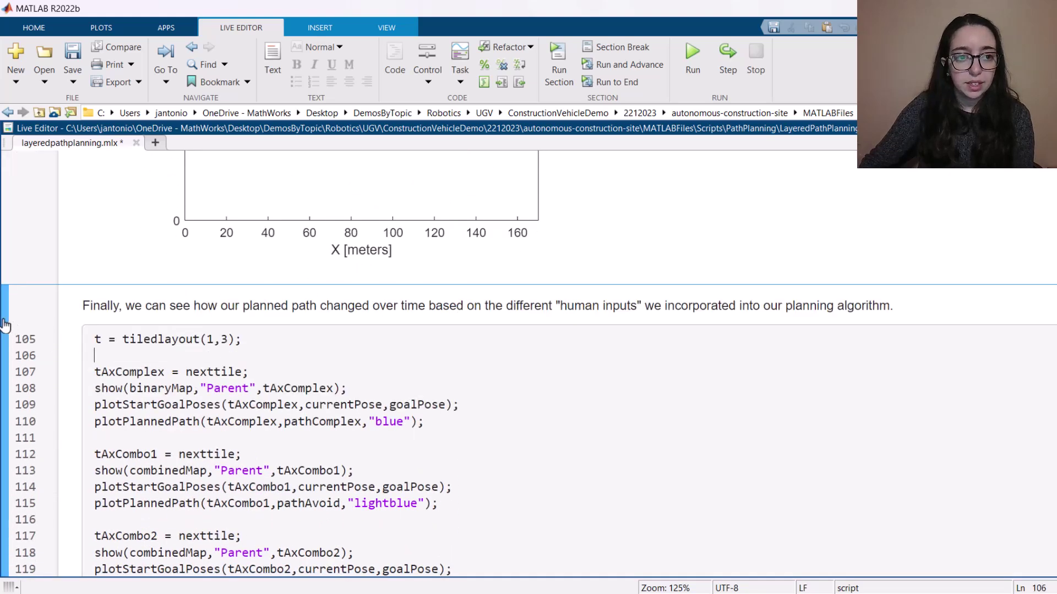
Show the three-panel path comparison in its own maximized figure window.
scroll(449, 370, "down", 2)
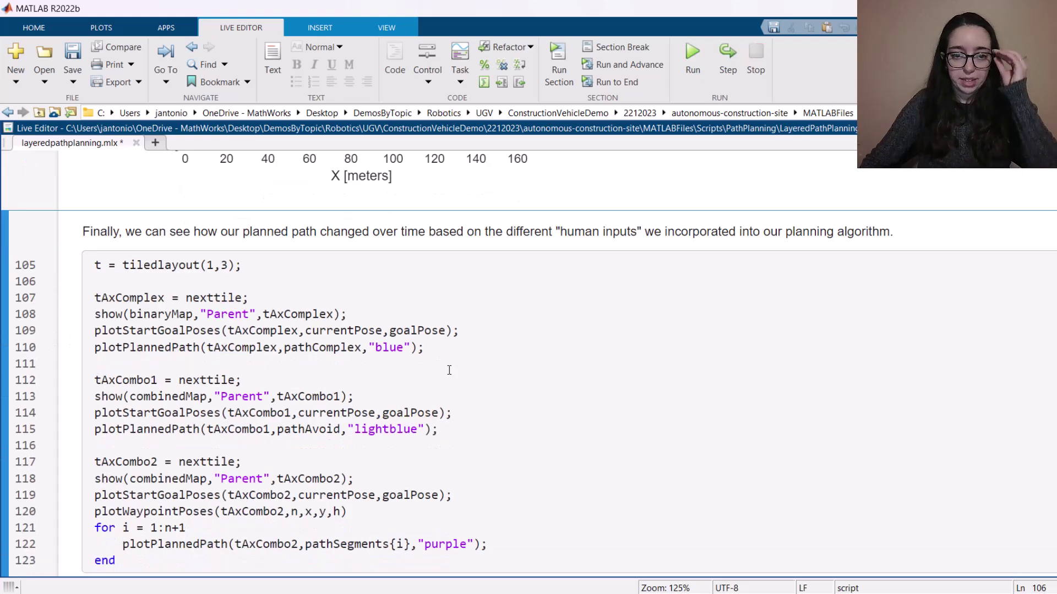
scroll(449, 370, "down", 12)
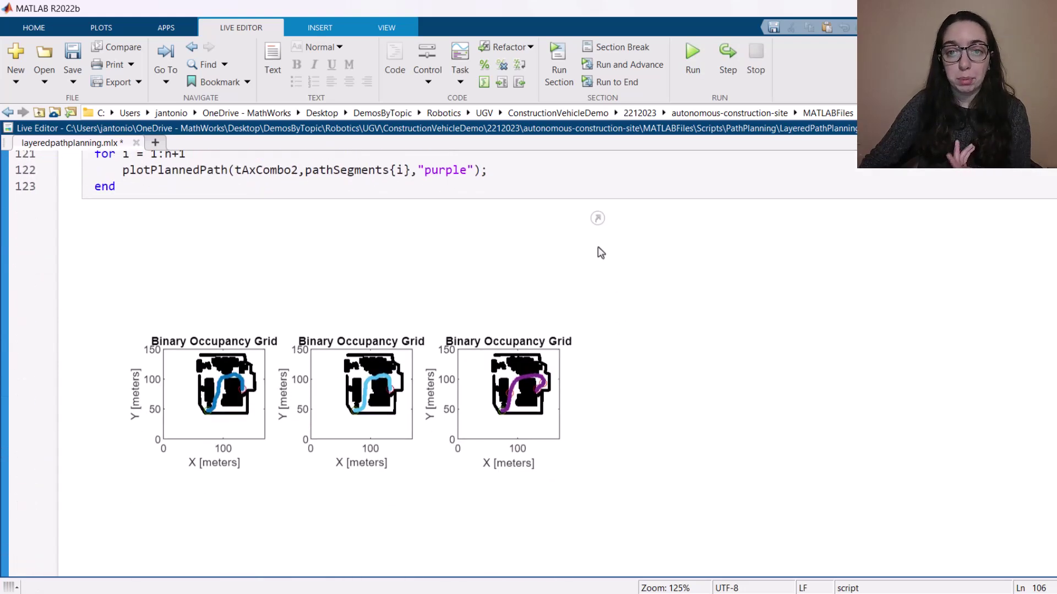
left_click(597, 219)
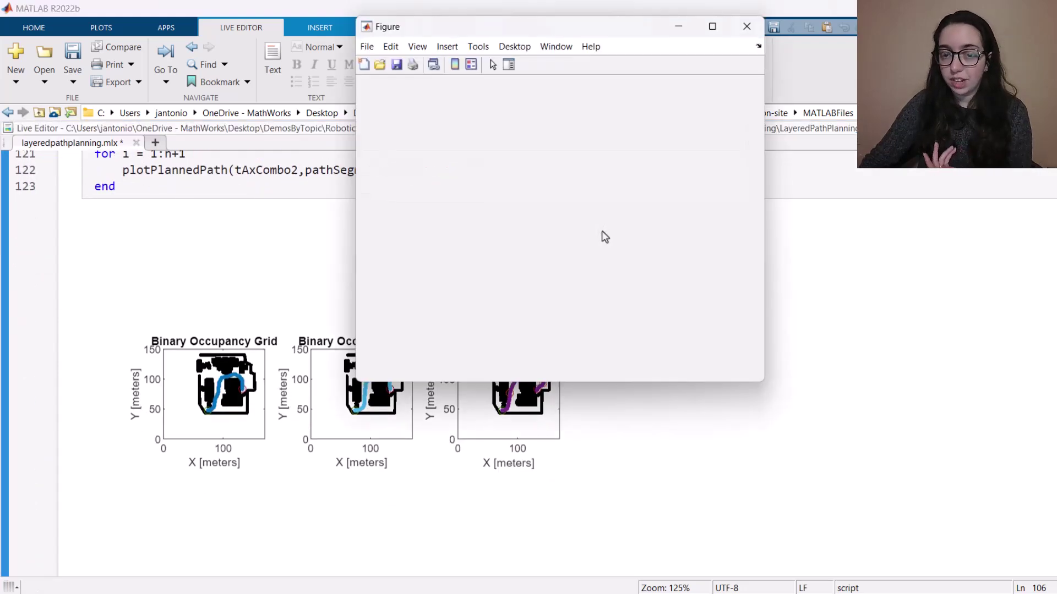
left_click(712, 28)
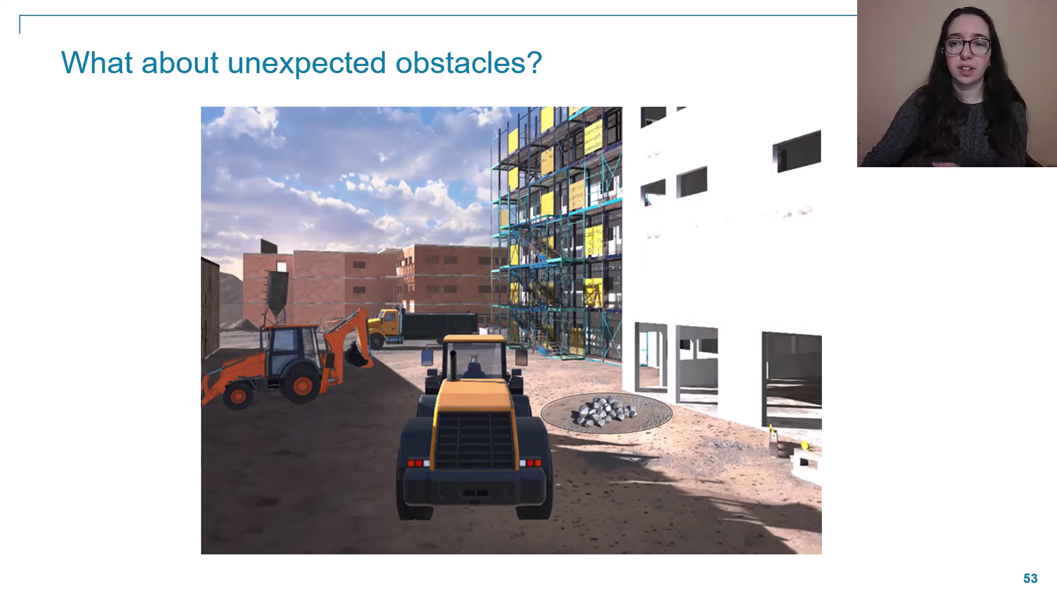
Play the slide 53 animation boxing the backhoe in red and circling the rock pile in green.
key("Right")
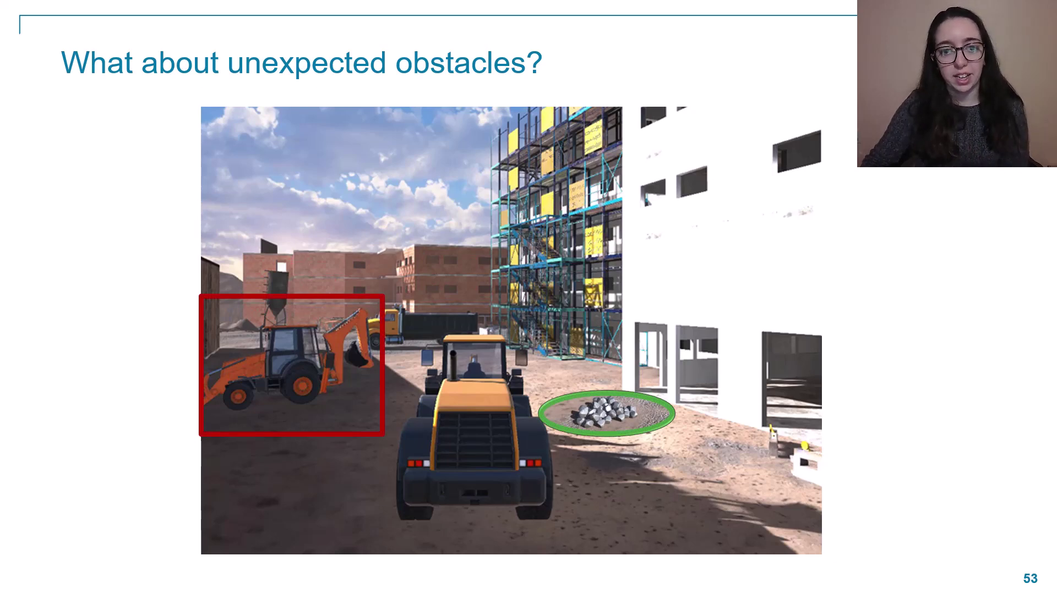
Reveal the go-around and drive-over labels on the obstacle slide.
key("Right")
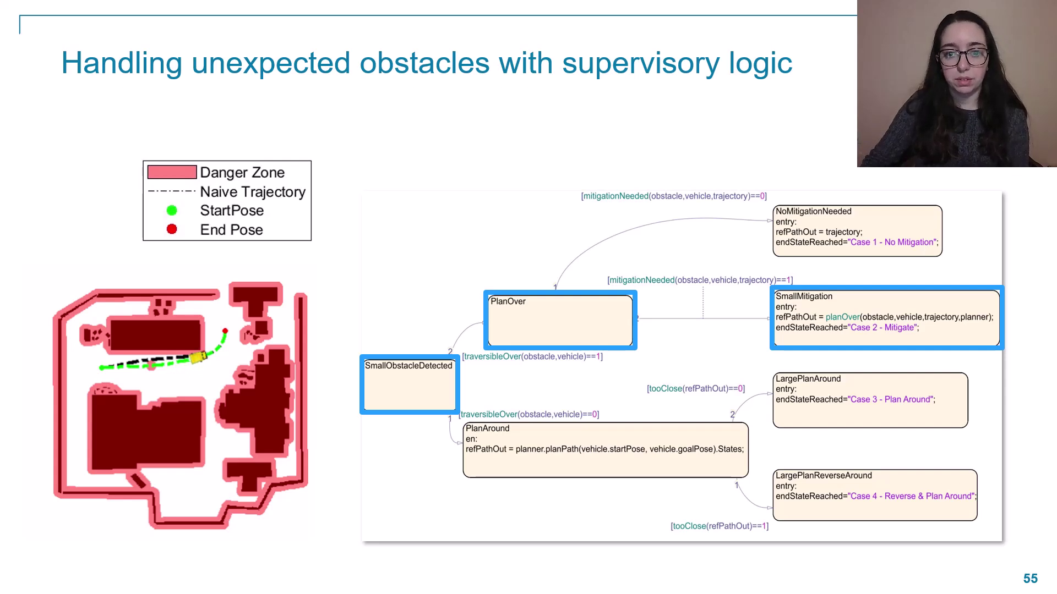
Advance to slide 56 and highlight the SmallObstacleDetected state with the obstacle near the car.
key("Right")
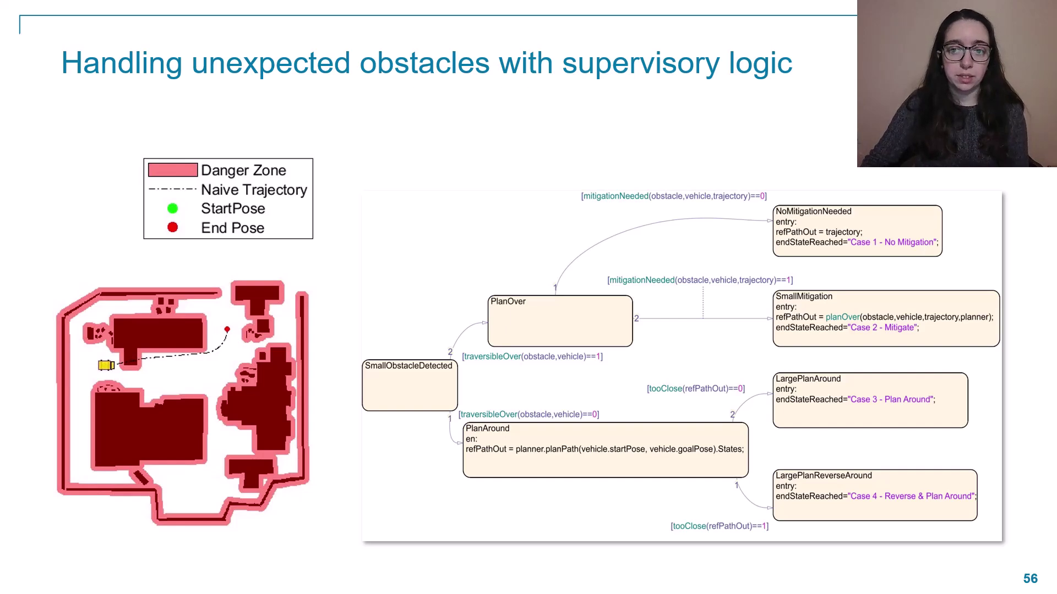
key("Right")
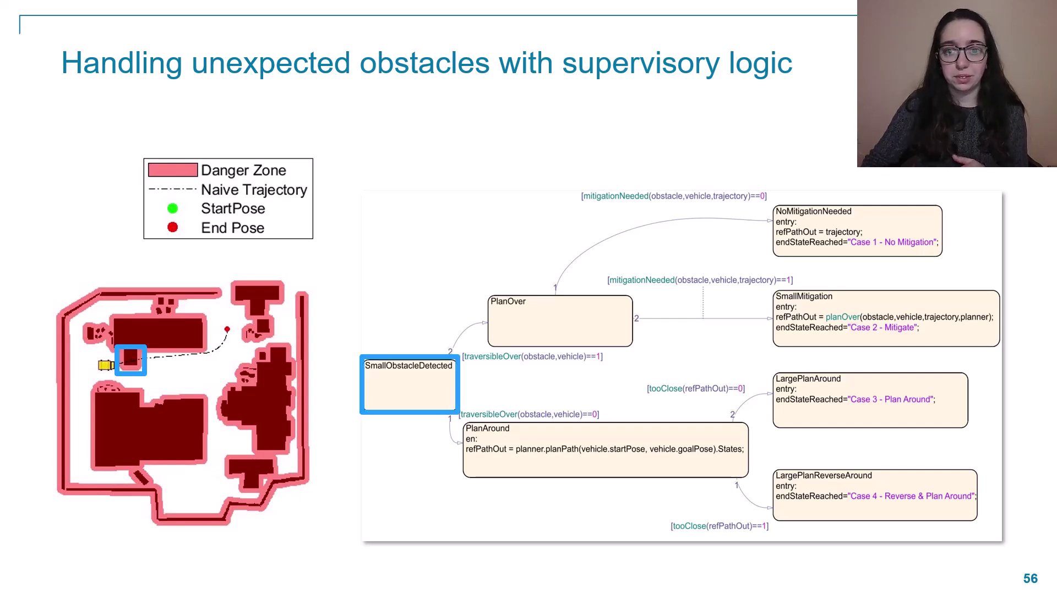